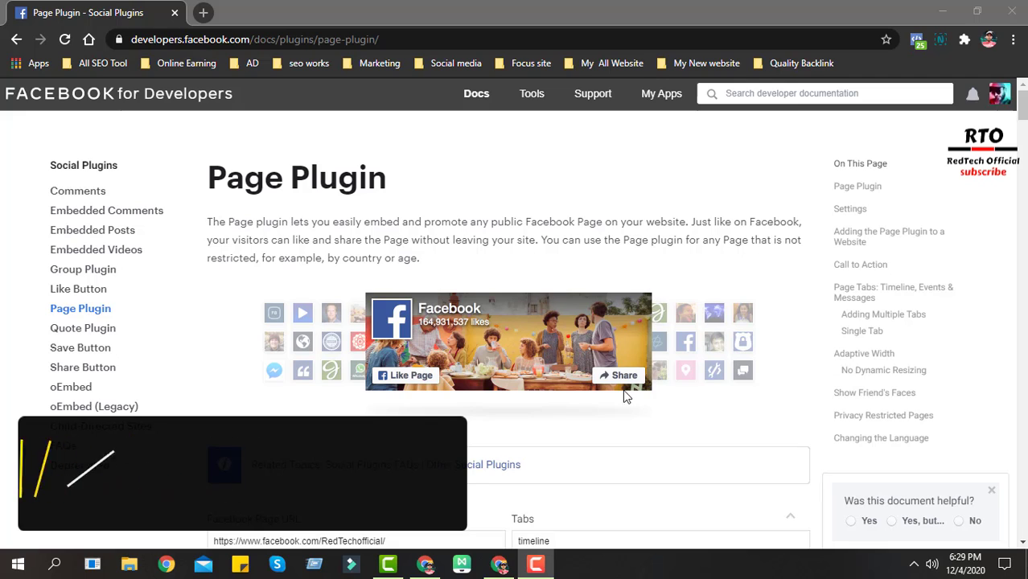
- Look at the website's post page, return to the Page Plugin documentation and examine it down to its configuration form
click(499, 565)
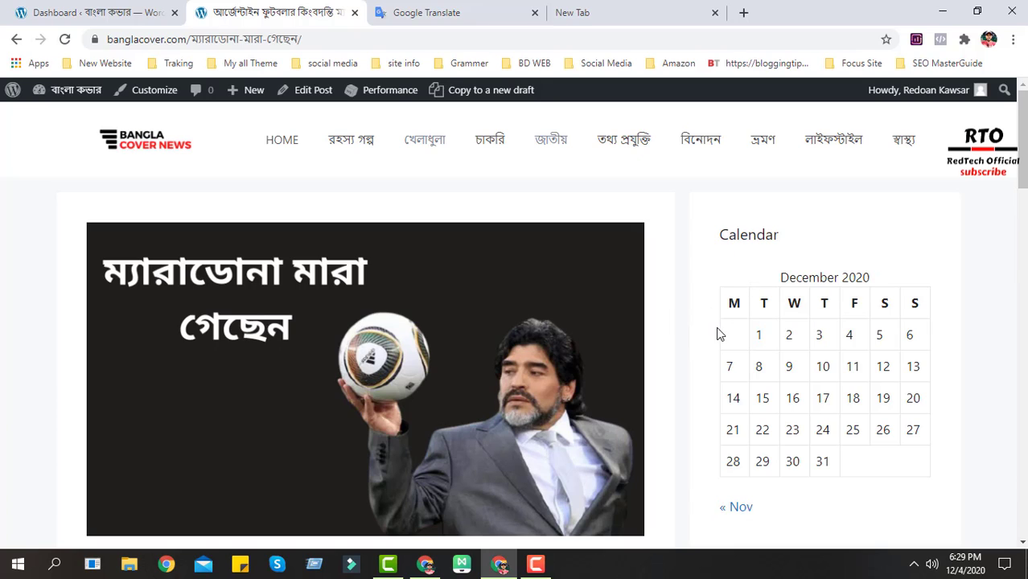
click(425, 565)
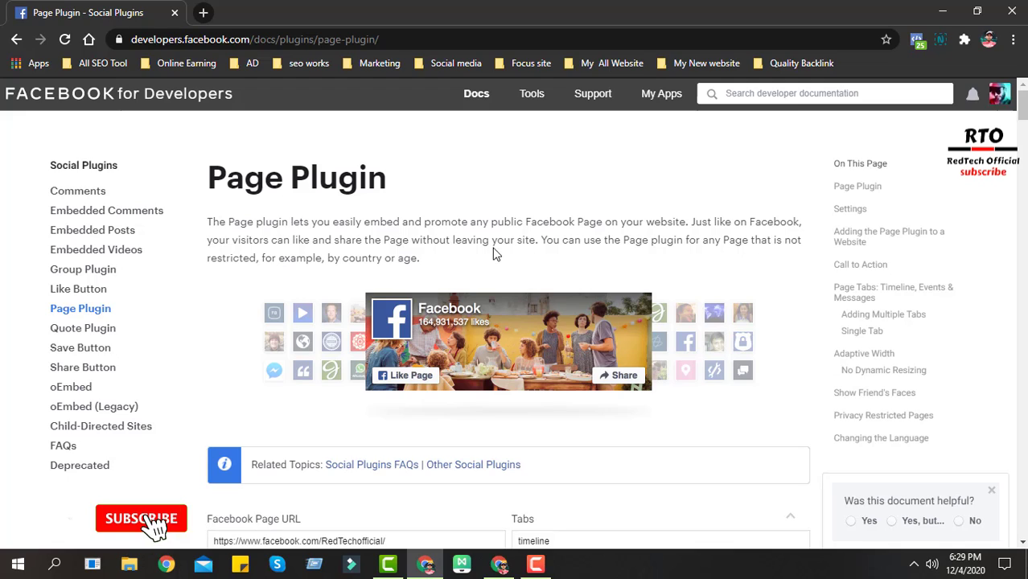
click(185, 38)
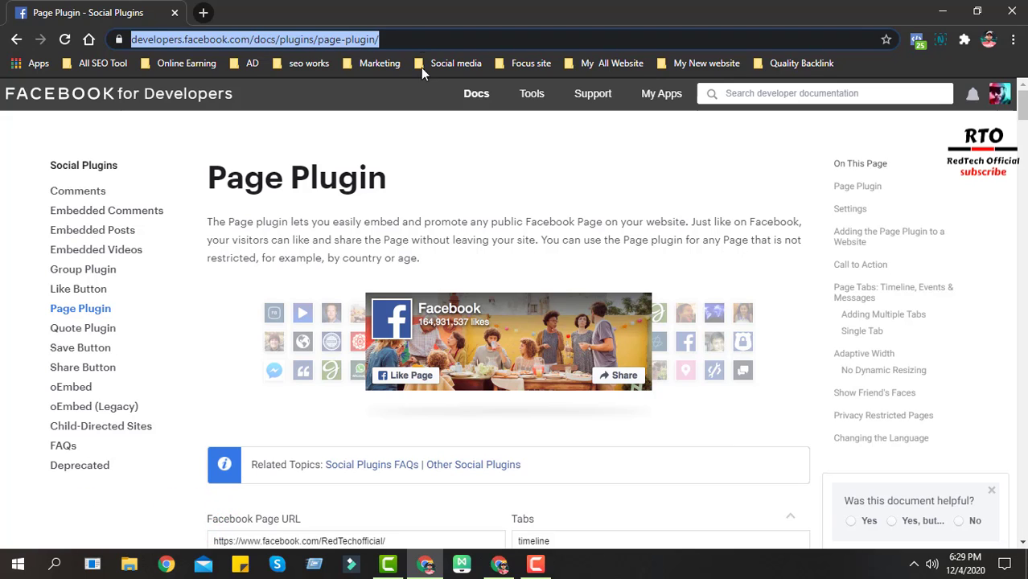
drag(206, 187, 452, 201)
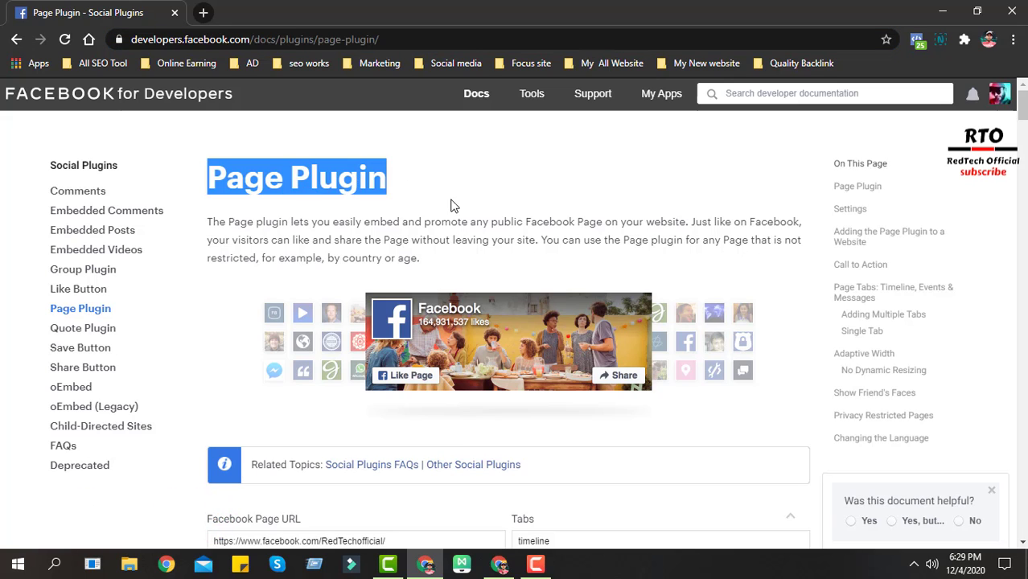
scroll(491, 219, down, 1)
scroll(473, 291, down, 1)
scroll(466, 322, up, 1)
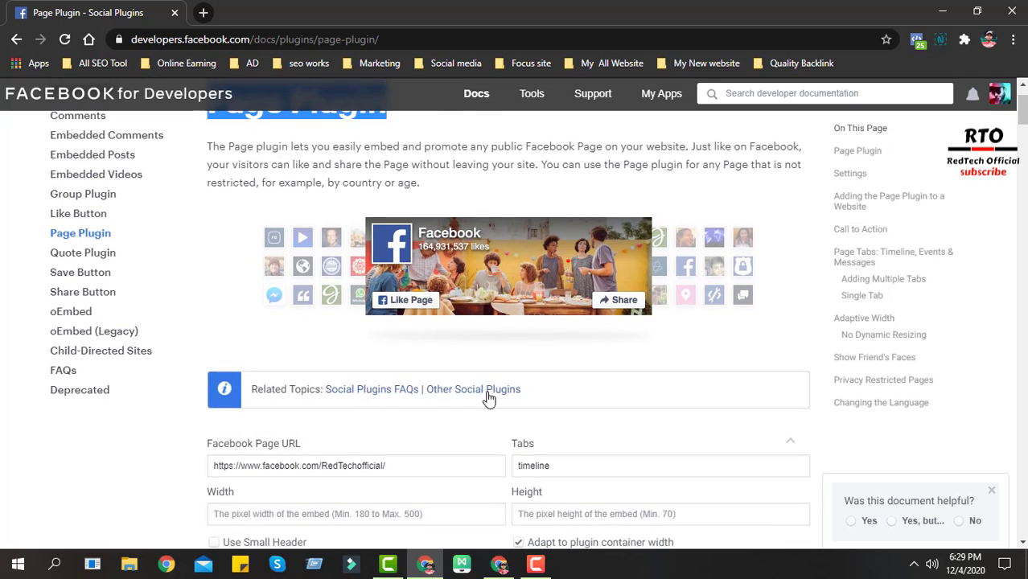
scroll(477, 354, down, 2)
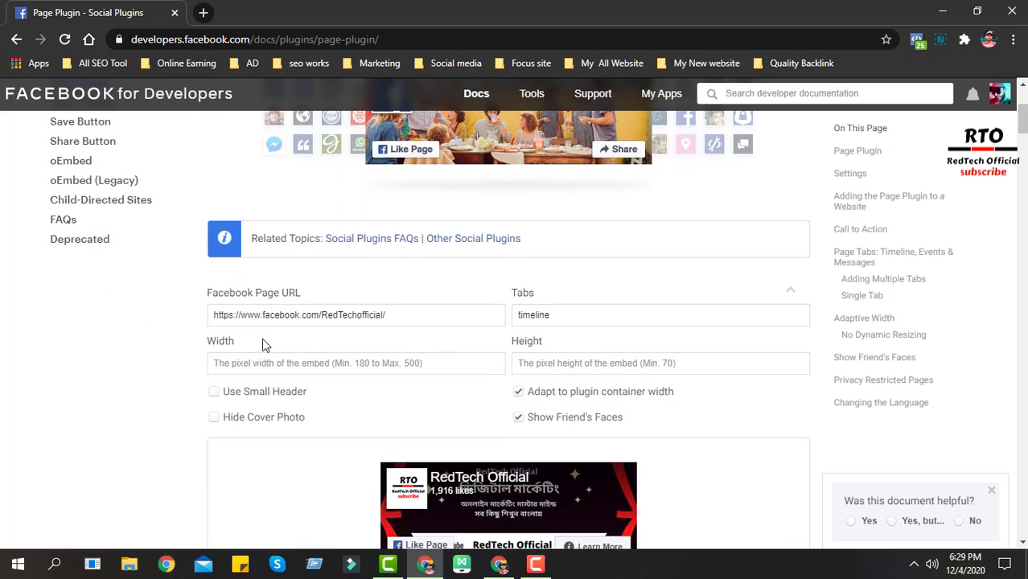
- Examine the Facebook Page URL and Tabs settings in the Page Plugin configuration form
drag(206, 291, 319, 294)
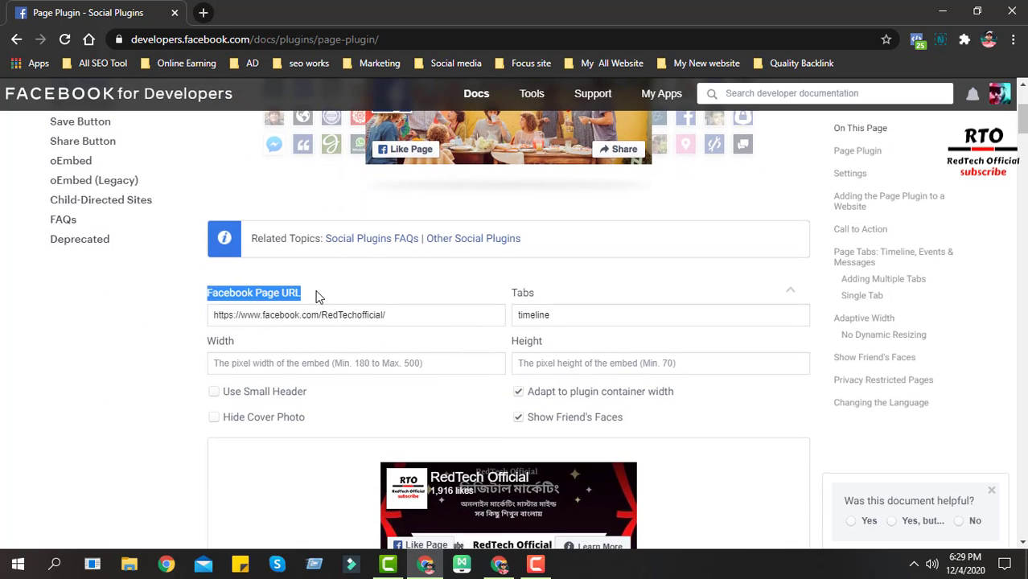
click(395, 299)
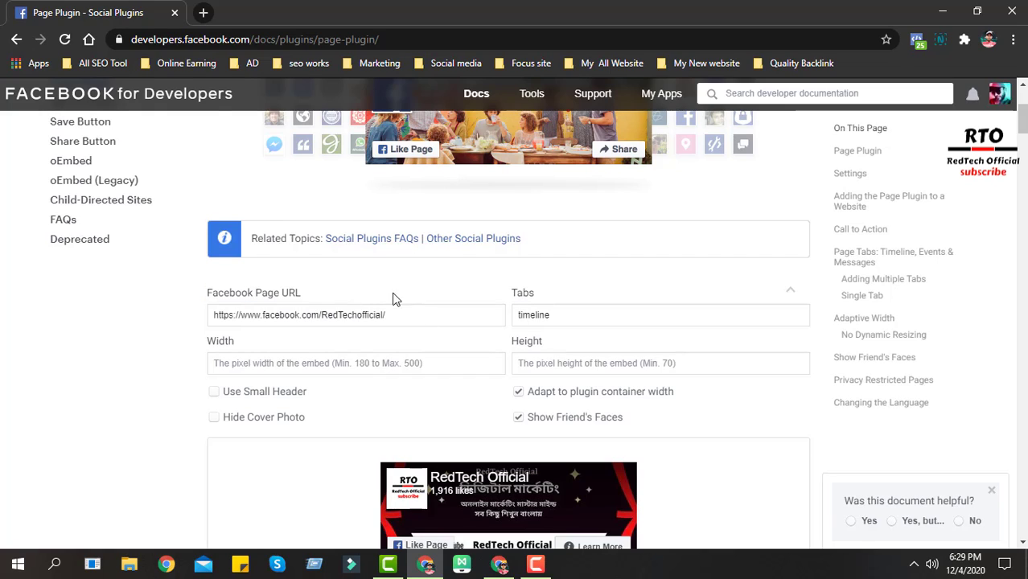
drag(384, 316, 172, 329)
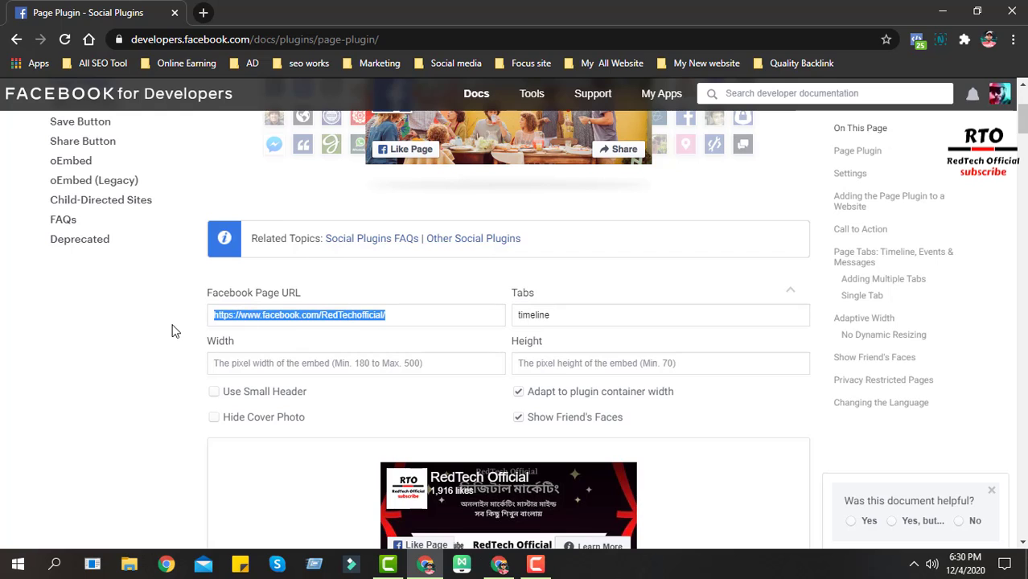
click(383, 281)
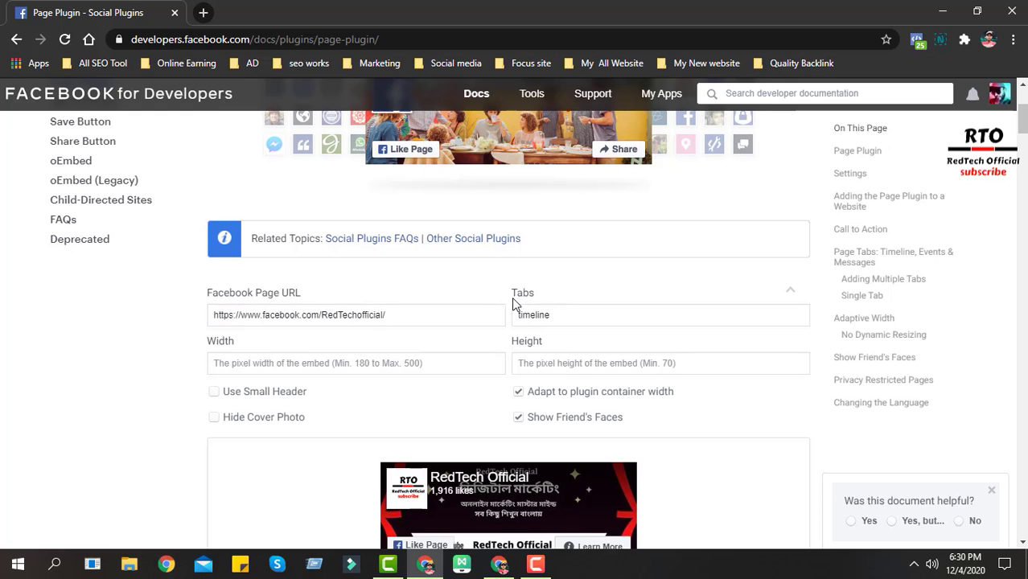
drag(515, 293, 547, 295)
- Examine the page preview below the plugin settings, including the posts in its timeline
scroll(597, 345, down, 3)
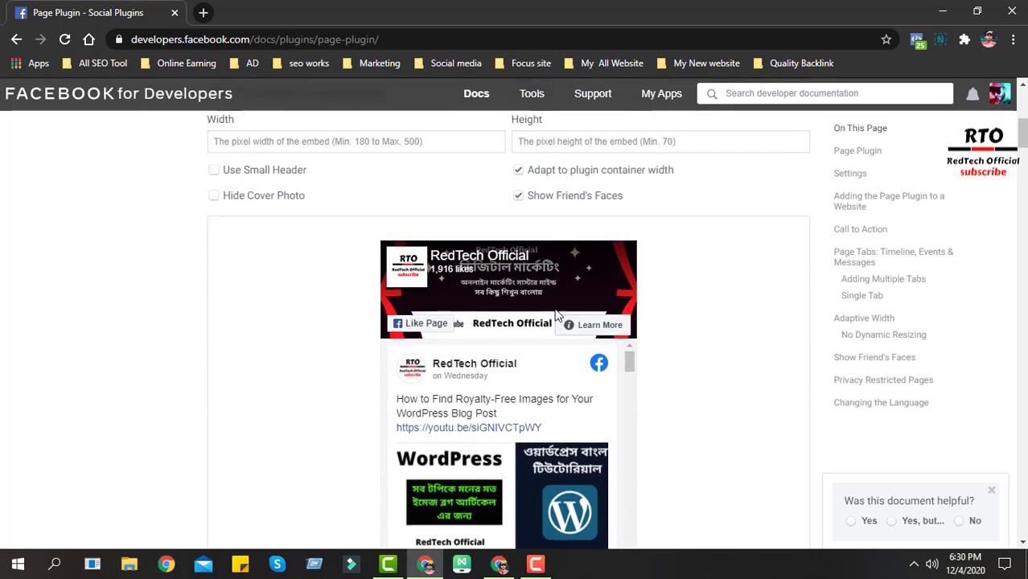
scroll(597, 345, up, 3)
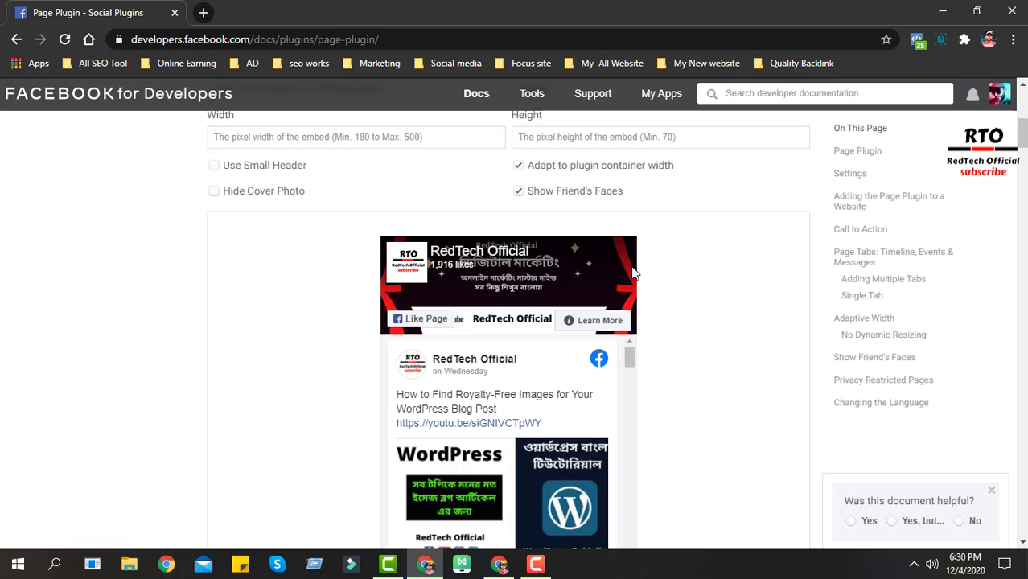
scroll(633, 273, down, 1)
scroll(515, 394, down, 6)
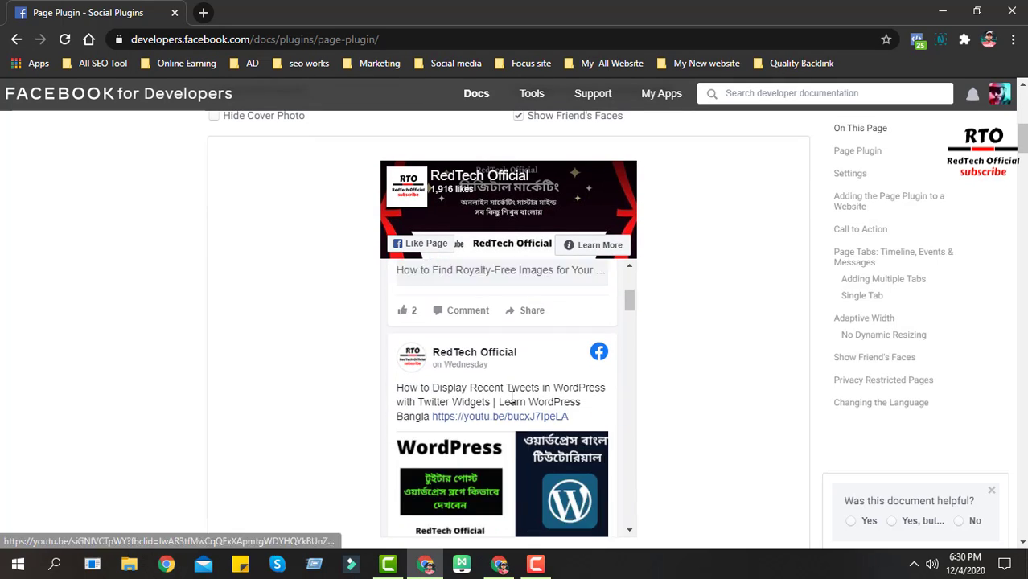
scroll(513, 402, down, 10)
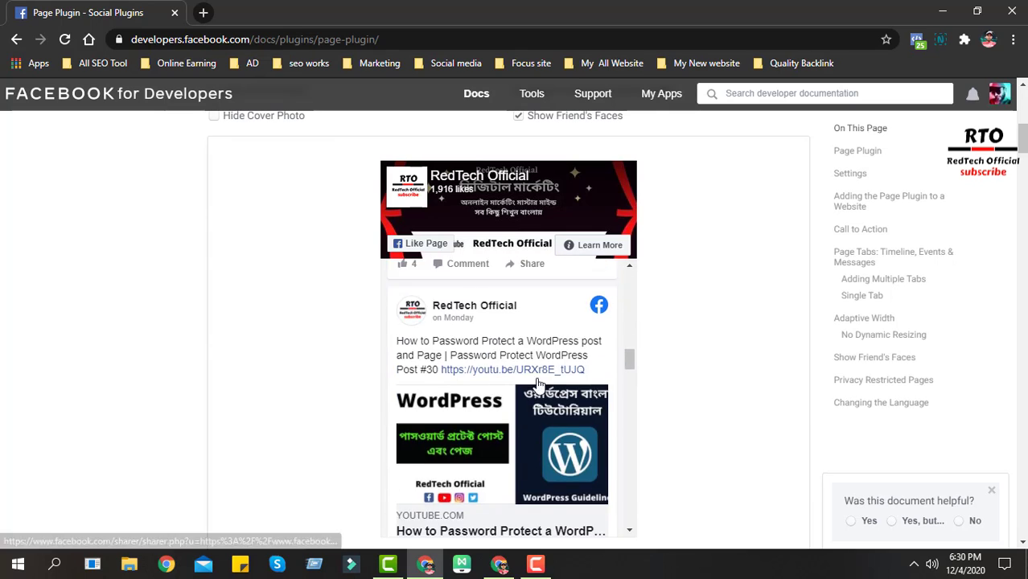
scroll(563, 358, down, 3)
scroll(603, 386, up, 3)
scroll(711, 374, up, 8)
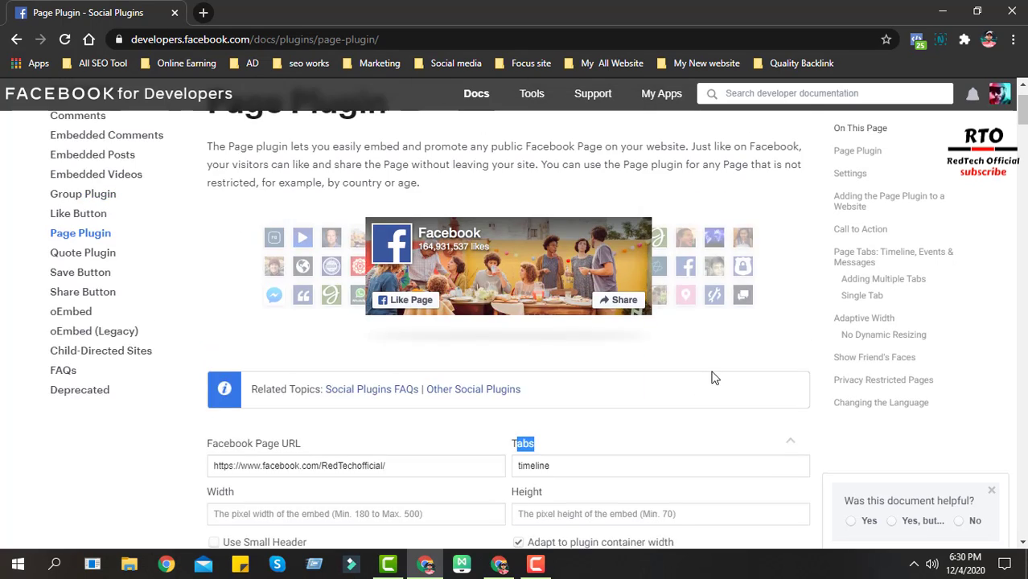
- Replace the plugin's Tabs value with "Page" and check the updated preview
scroll(632, 346, down, 4)
double_click(565, 238)
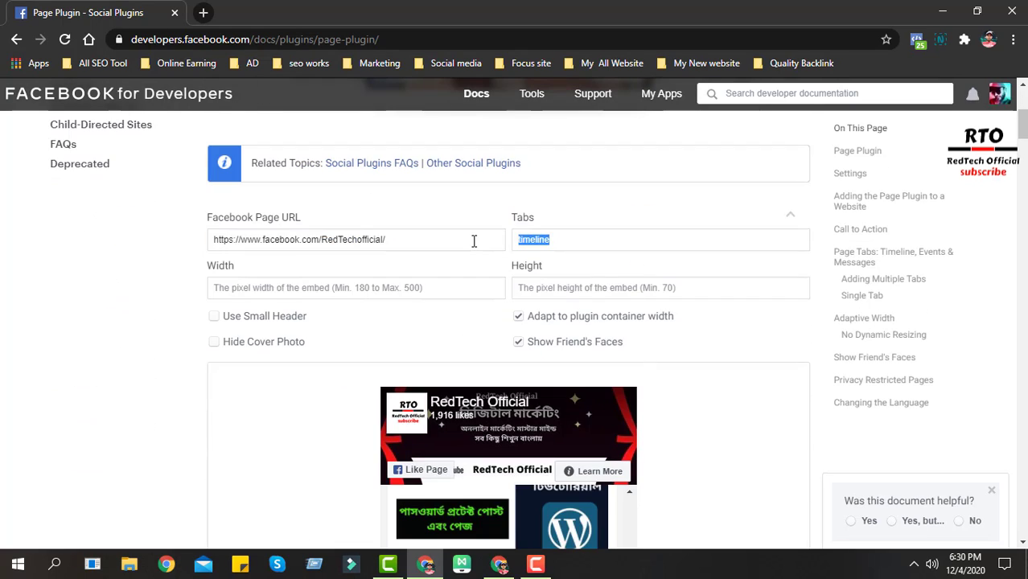
key(BackSpace)
text(Page)
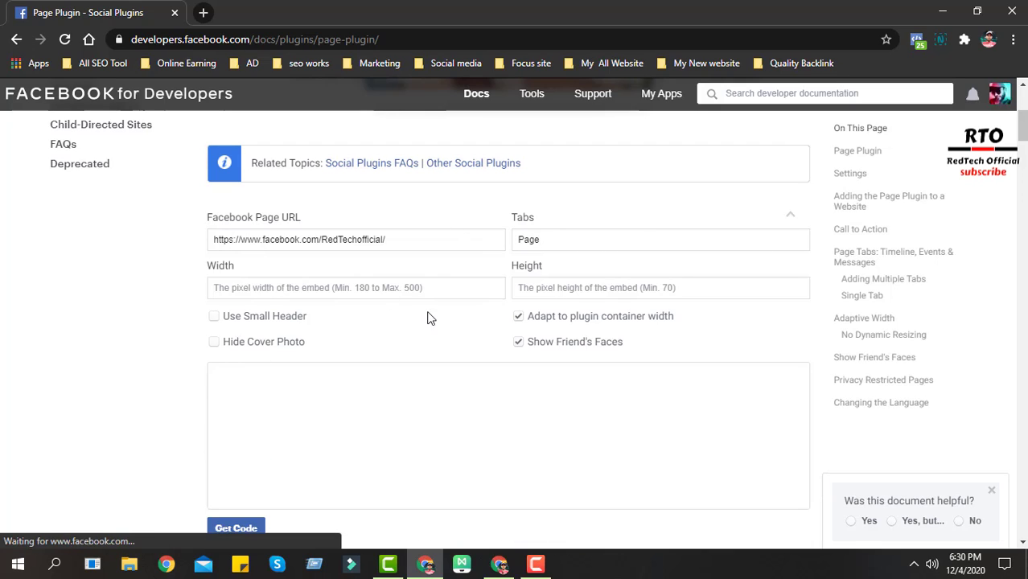
scroll(609, 483, down, 2)
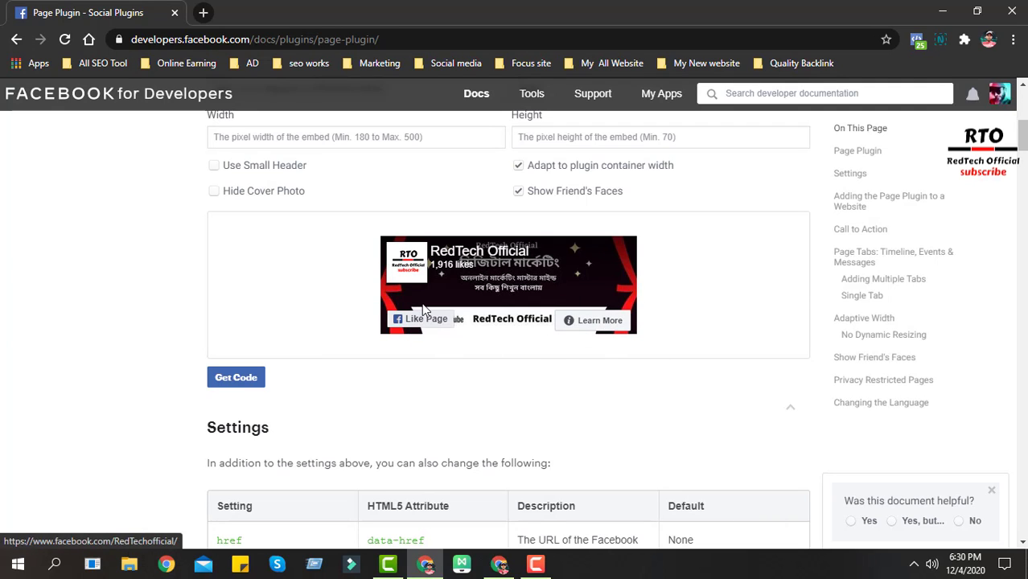
scroll(529, 373, up, 2)
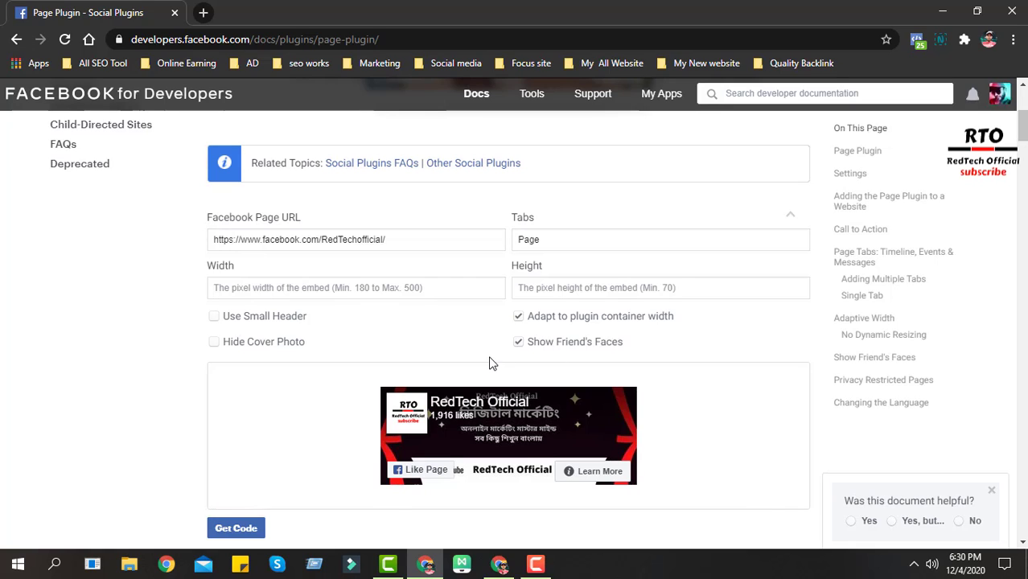
- Try the Use Small Header and Hide Cover Photo options one after the other, turning each off again
scroll(450, 305, down, 1)
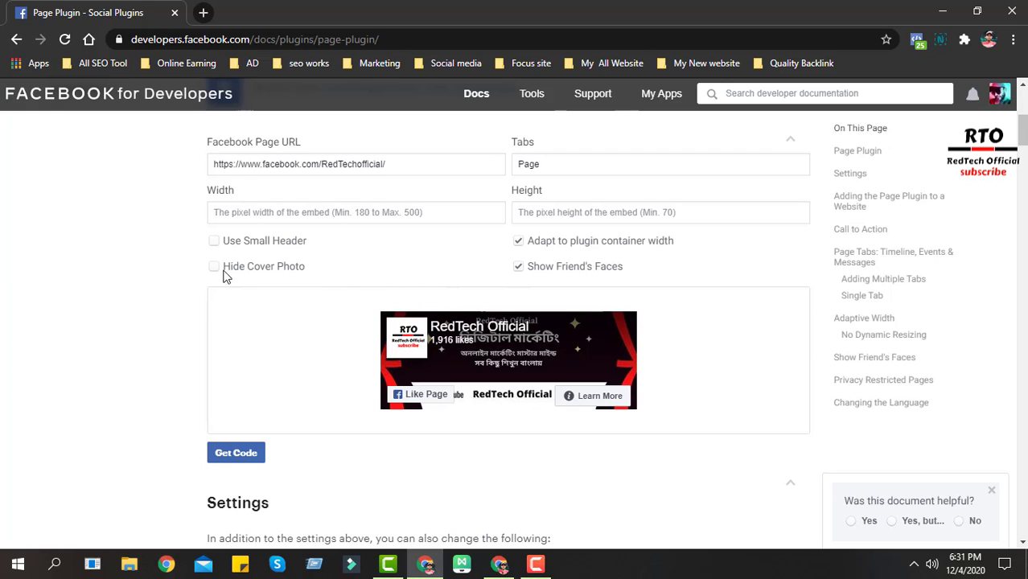
click(213, 241)
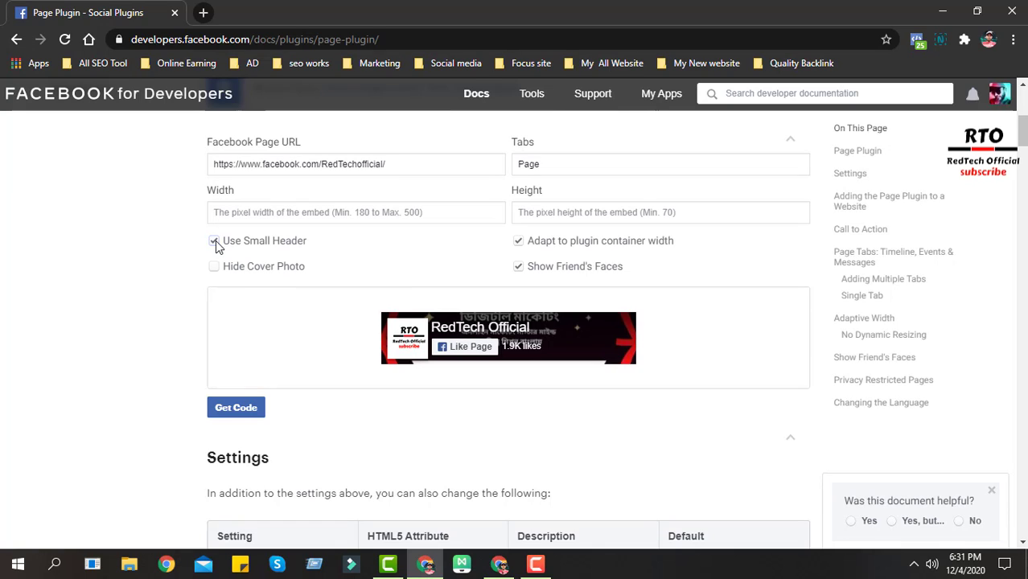
click(214, 241)
click(214, 266)
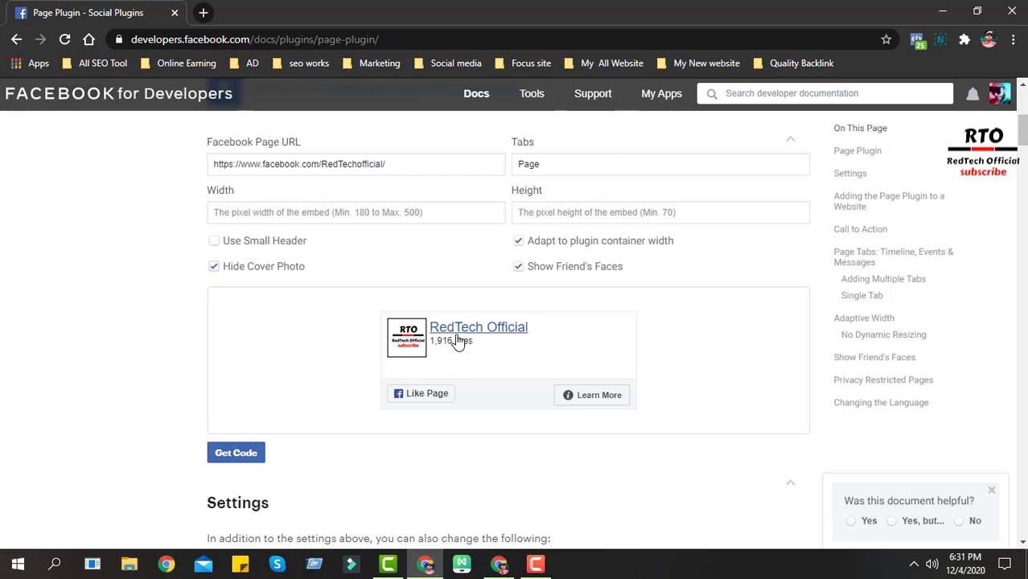
click(214, 267)
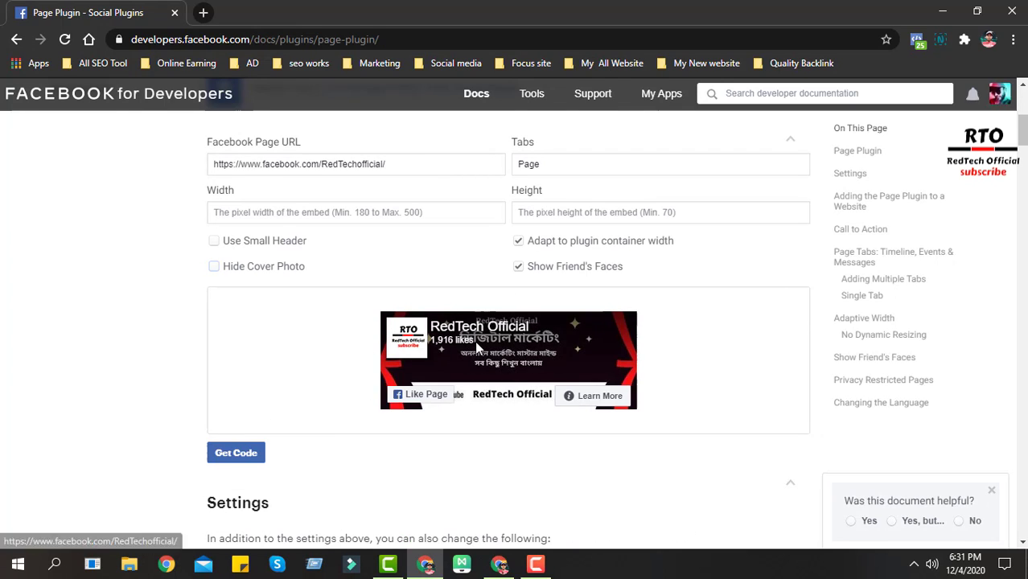
- Generate the embed code for the configured Page Plugin
scroll(689, 401, up, 1)
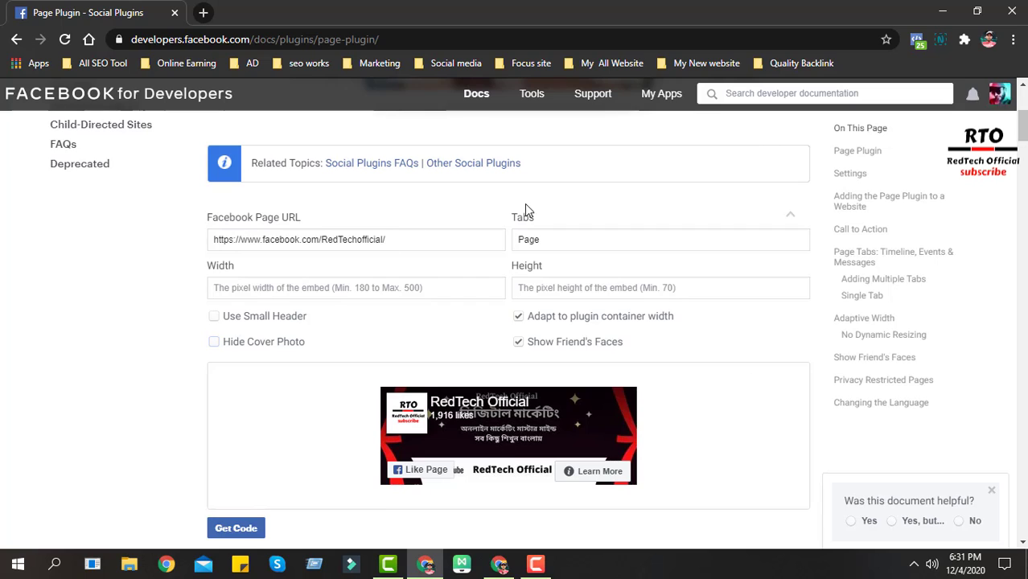
scroll(498, 349, down, 2)
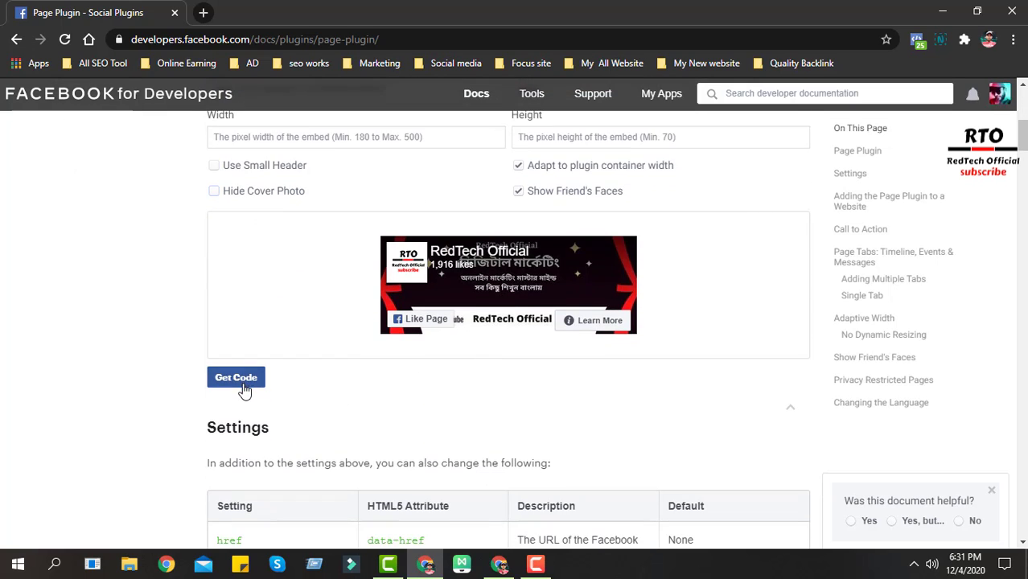
click(246, 387)
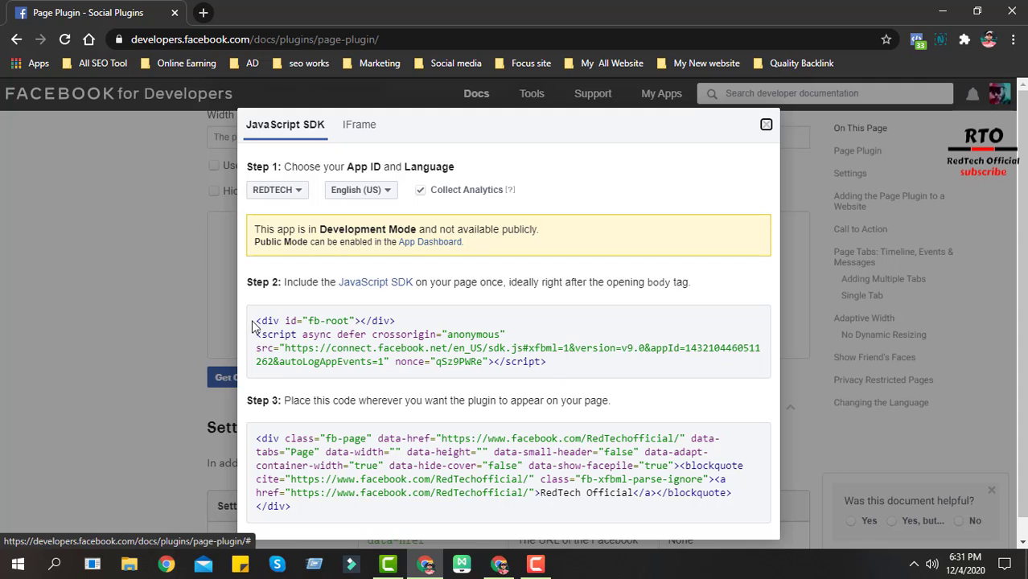
- Examine the Step 2 JavaScript SDK code, the Step 3 plugin code and the instruction on where to place the SDK
drag(256, 319, 583, 370)
drag(256, 417, 349, 489)
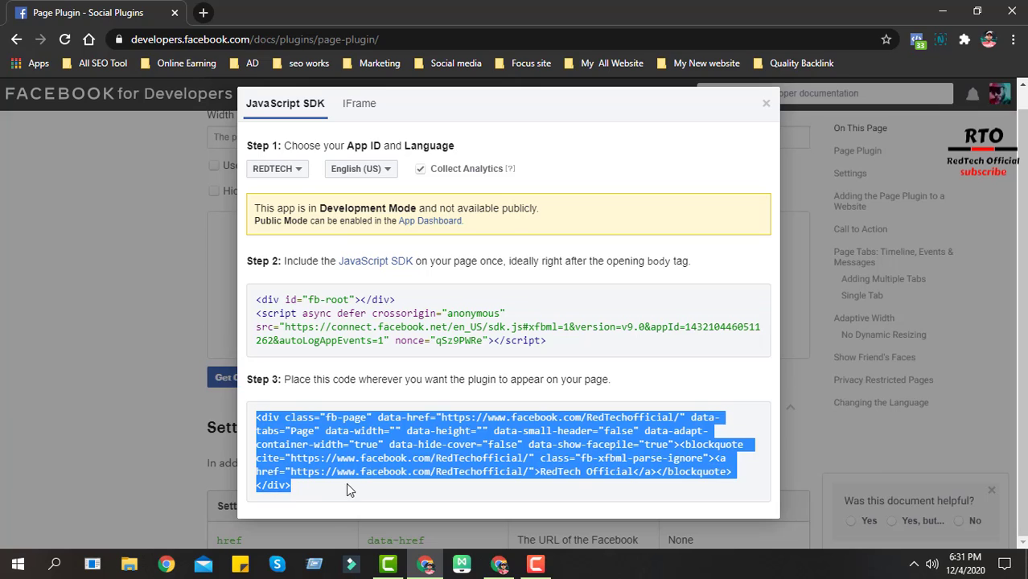
click(445, 379)
drag(549, 341, 251, 306)
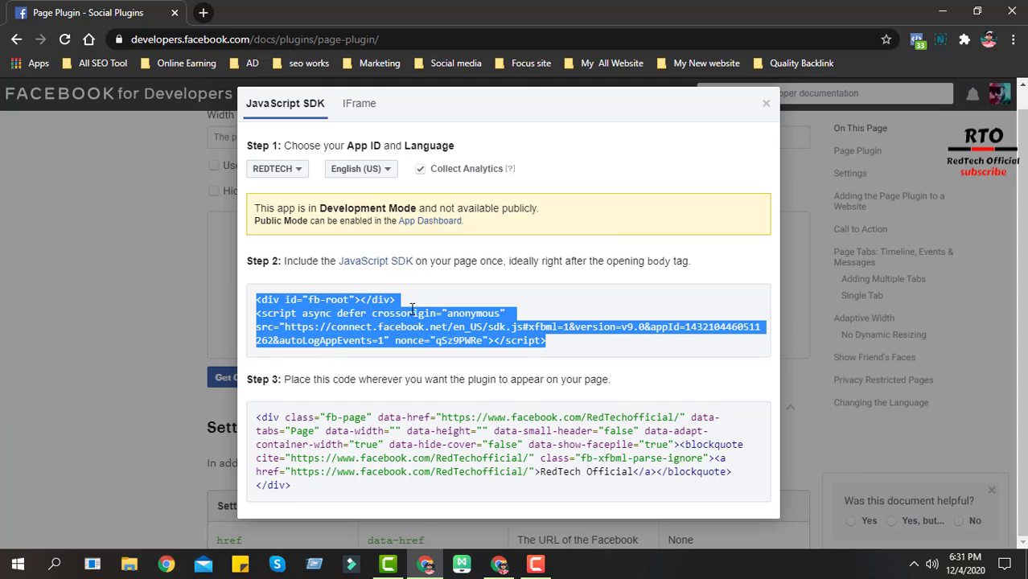
click(624, 262)
mouse_move(696, 262)
mouse_down()
mouse_move(533, 260)
mouse_move(513, 266)
mouse_move(695, 270)
mouse_move(512, 272)
mouse_move(698, 265)
mouse_up()
click(509, 261)
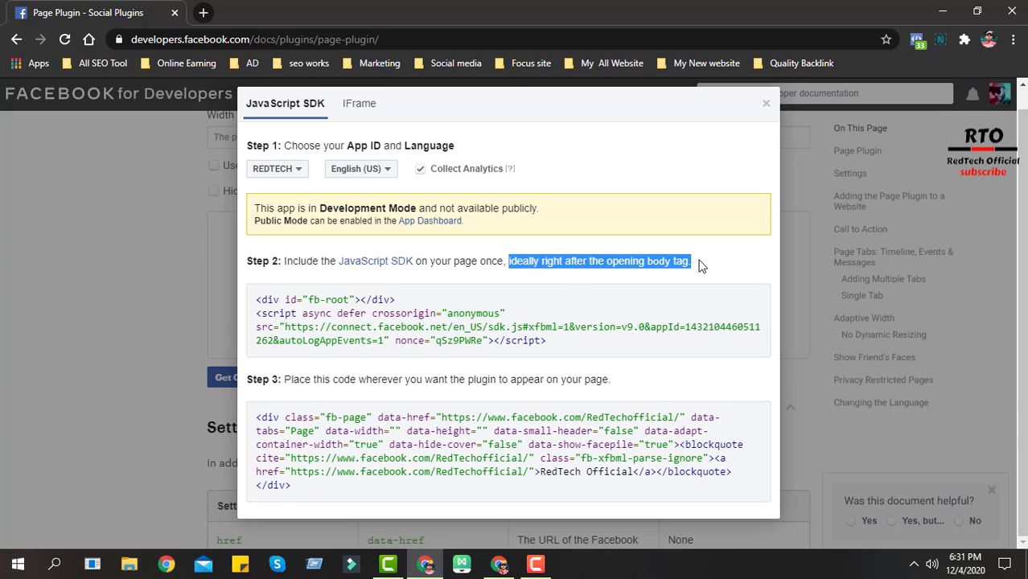
click(637, 261)
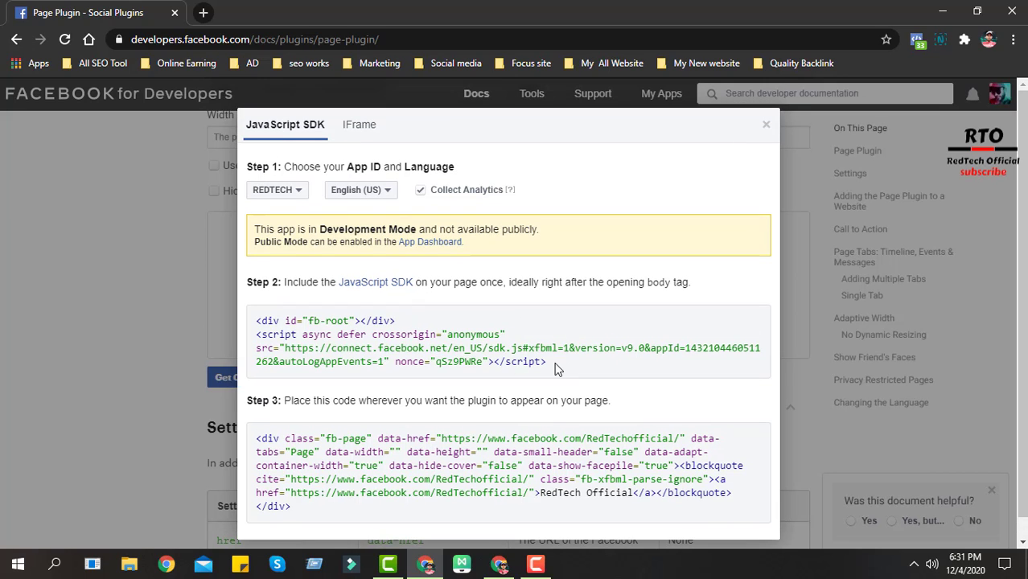
- Copy the complete JavaScript SDK code from Step 2
drag(556, 364, 253, 324)
right_click(294, 317)
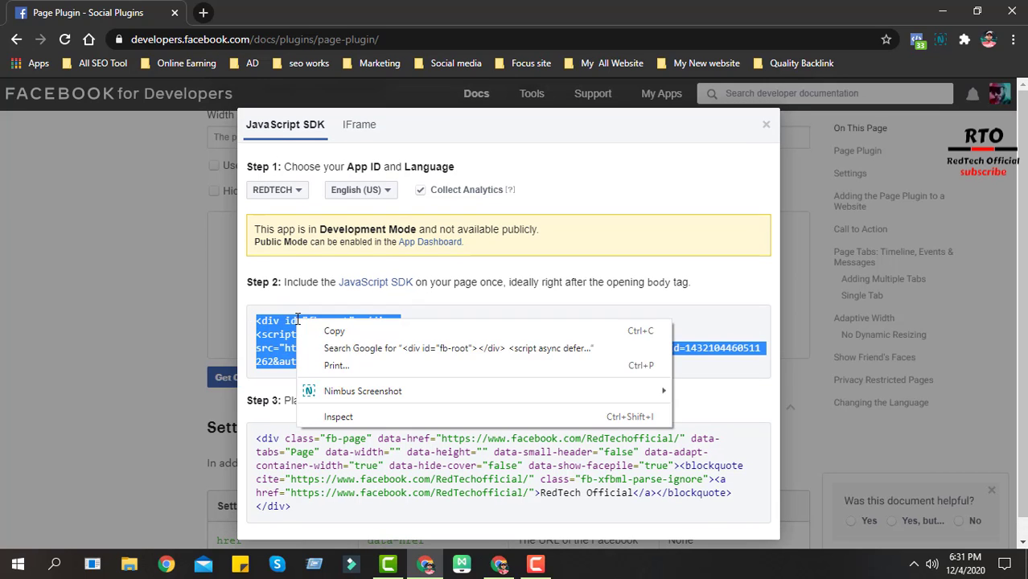
click(309, 330)
- Switch to the website's WordPress dashboard and open the Theme Editor
click(499, 563)
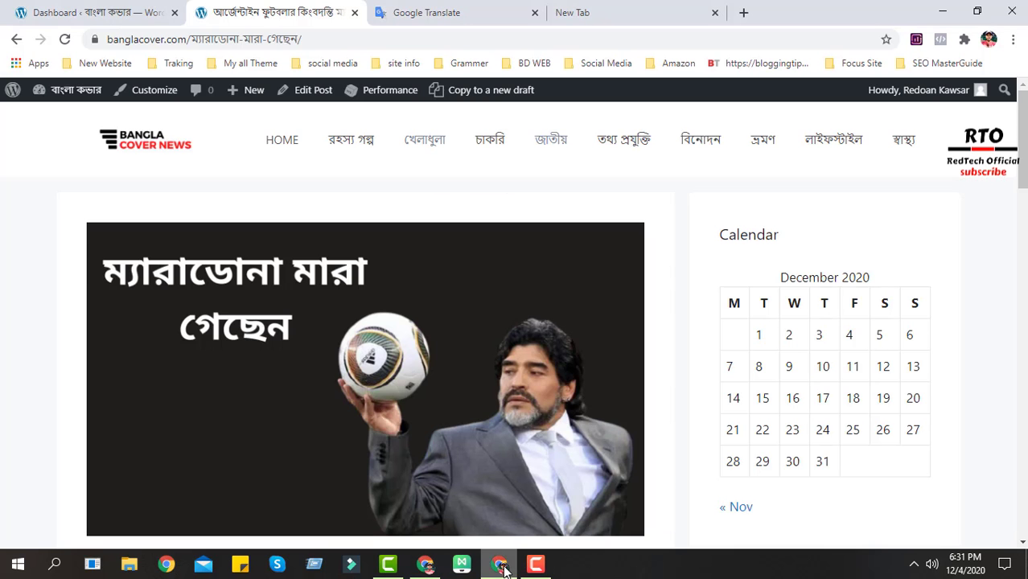
click(91, 12)
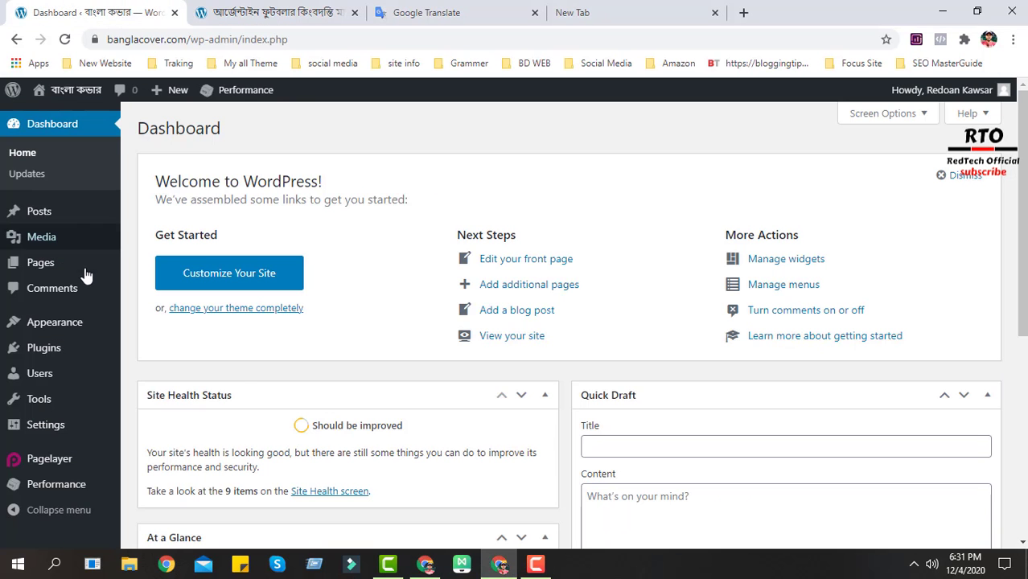
mouse_move(77, 327)
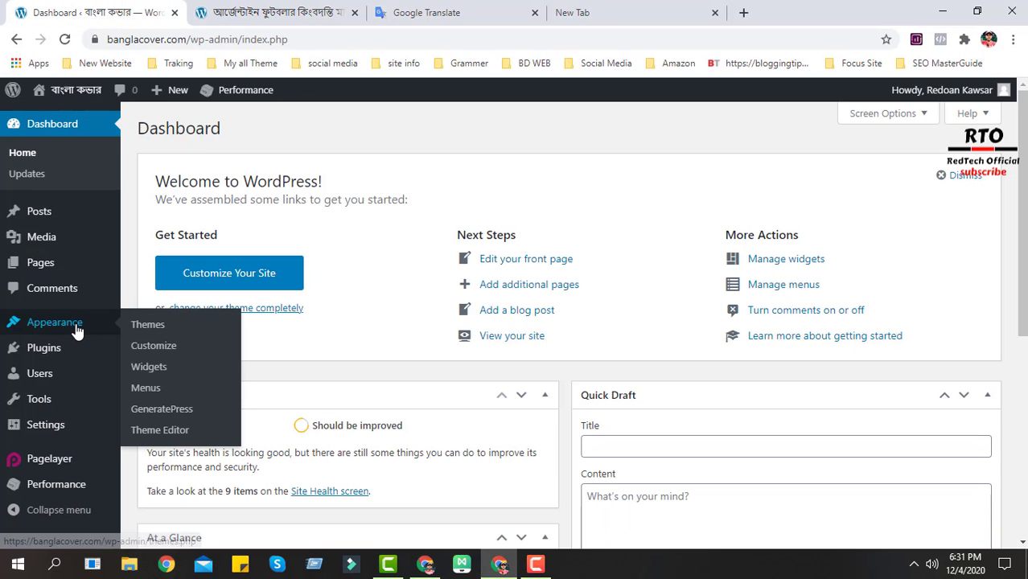
click(163, 432)
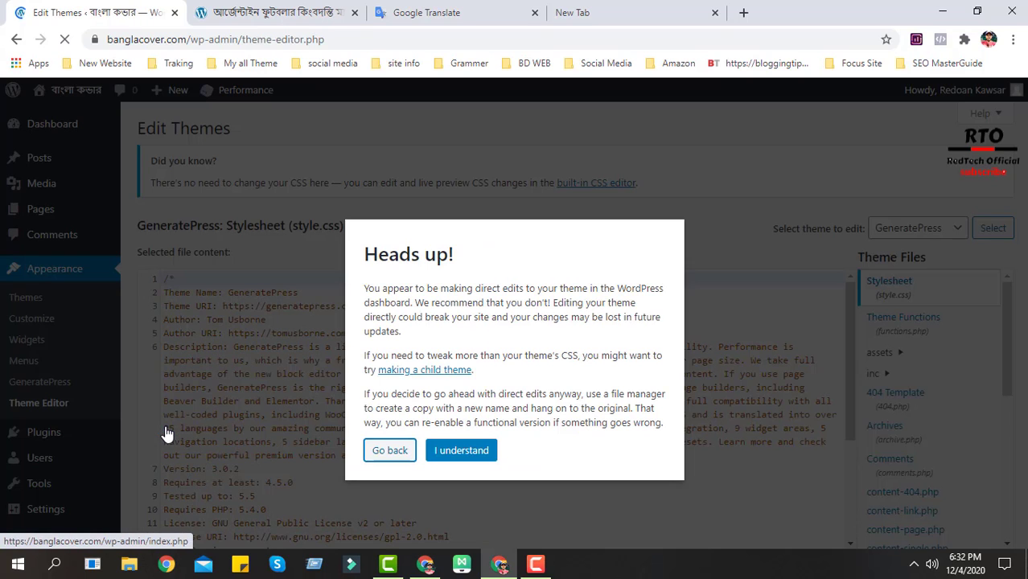
- Acknowledge the warning about direct theme edits and open the Theme Header file (header.php) of the GeneratePress theme
click(463, 453)
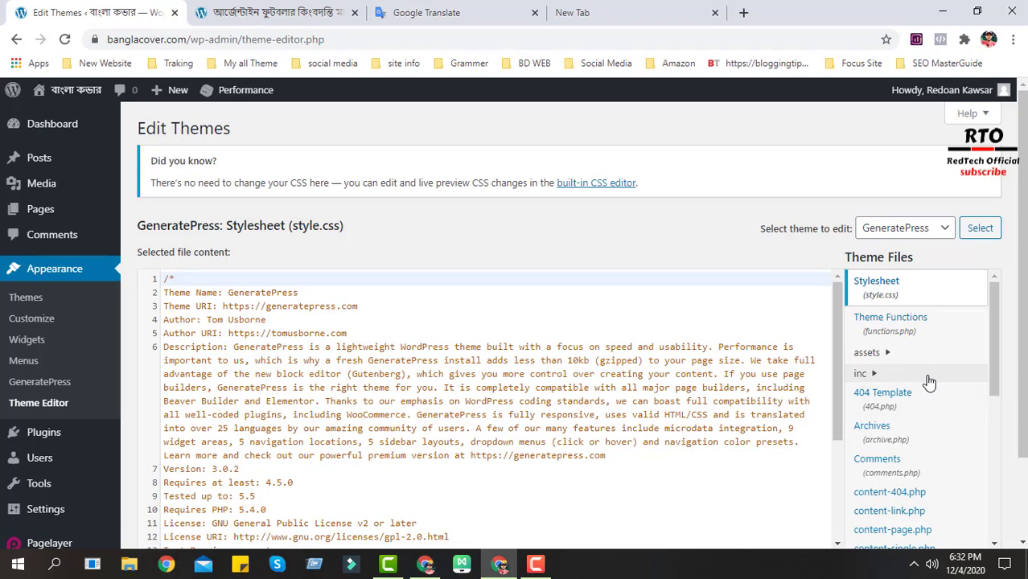
scroll(935, 397, down, 3)
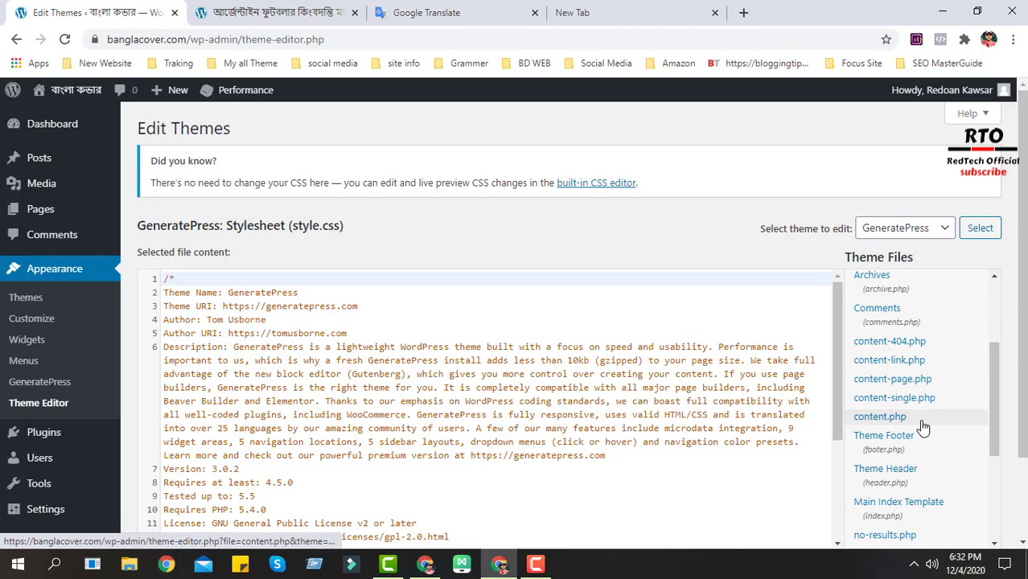
scroll(901, 419, down, 1)
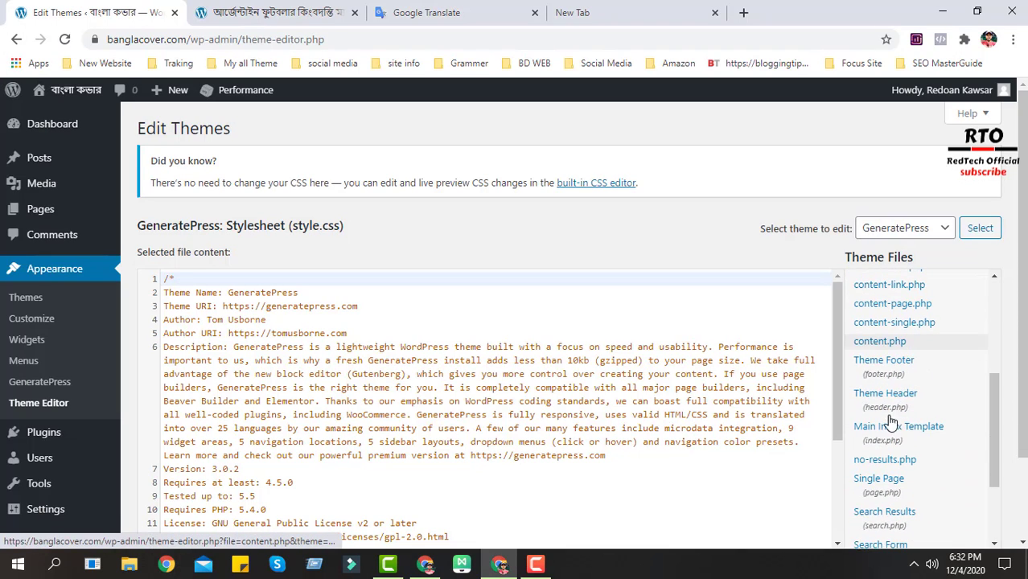
click(894, 406)
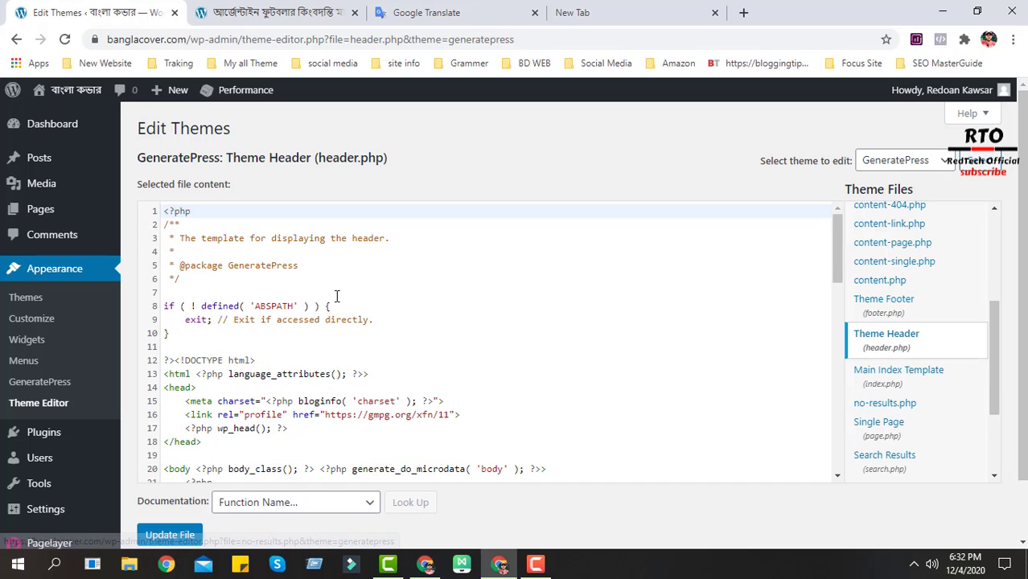
- Insert the copied JavaScript SDK code on a new line directly after the opening head tag in header.php and update the file
scroll(394, 308, down, 1)
scroll(384, 308, up, 1)
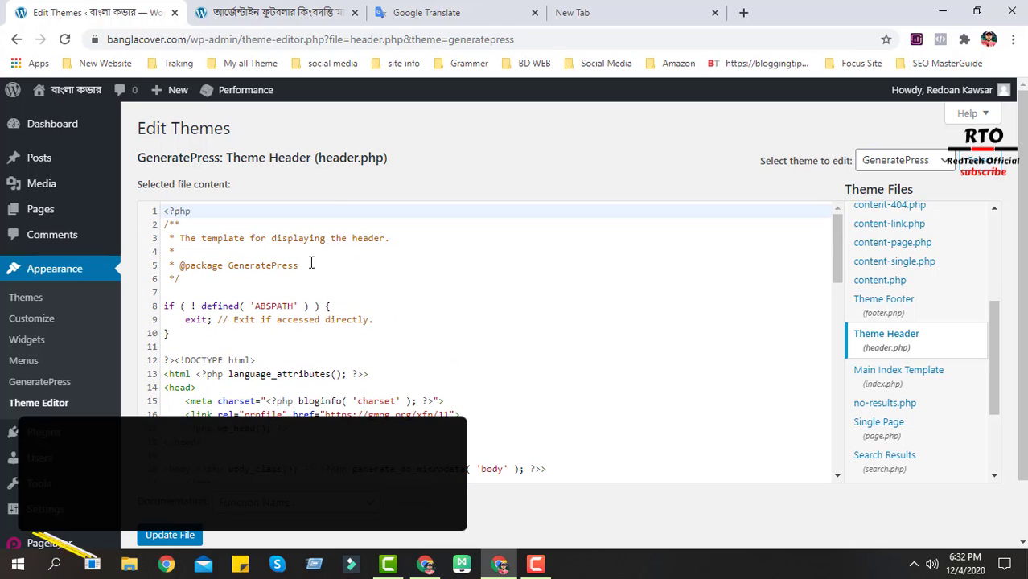
scroll(425, 349, down, 1)
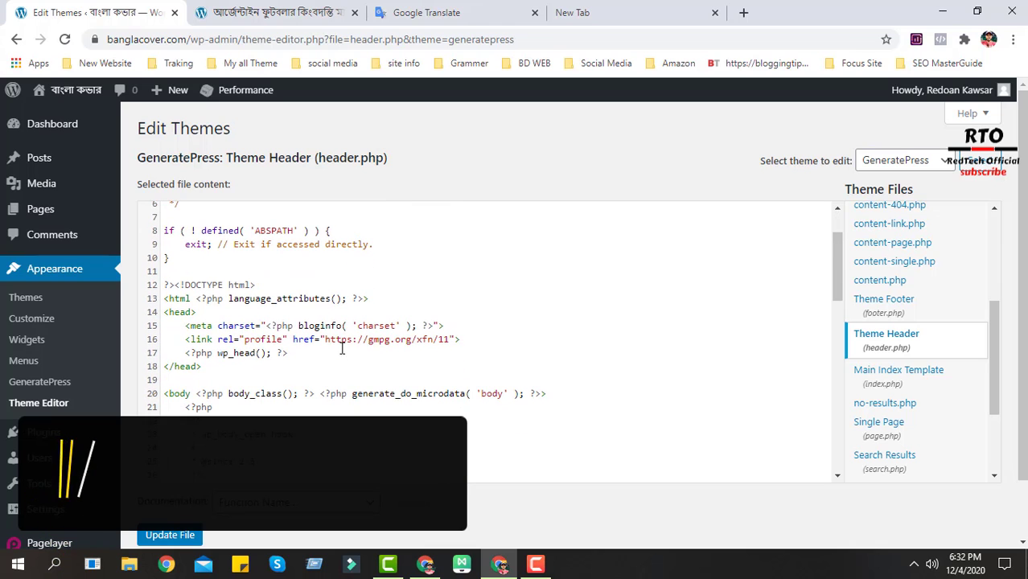
click(201, 312)
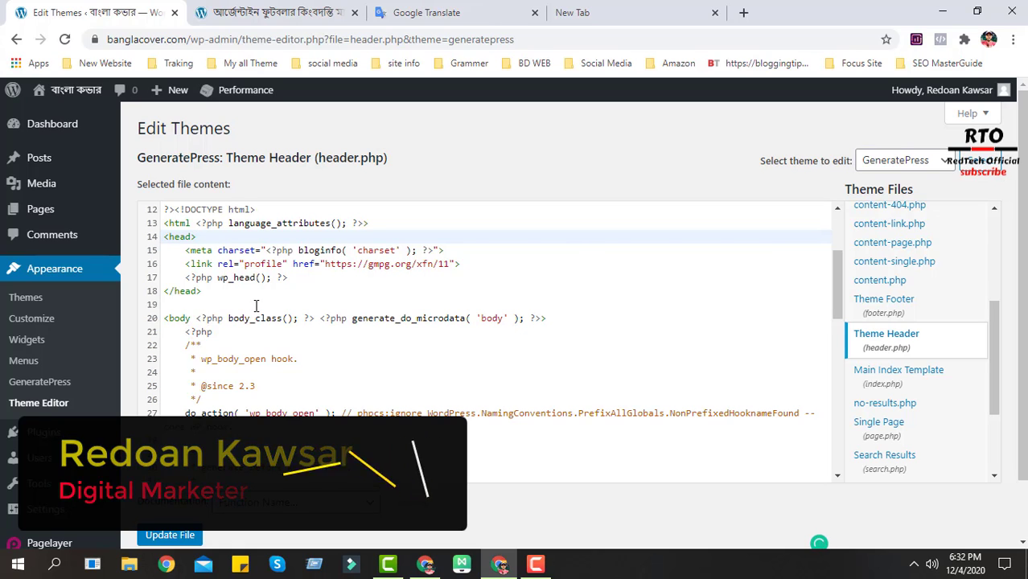
scroll(257, 330, down, 2)
scroll(270, 350, down, 2)
scroll(269, 373, up, 5)
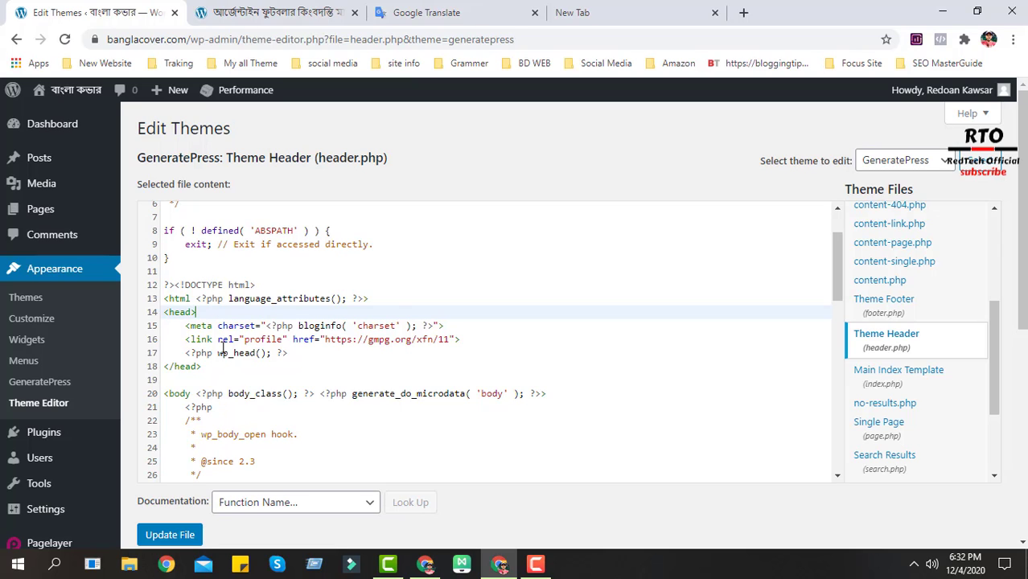
key(Return)
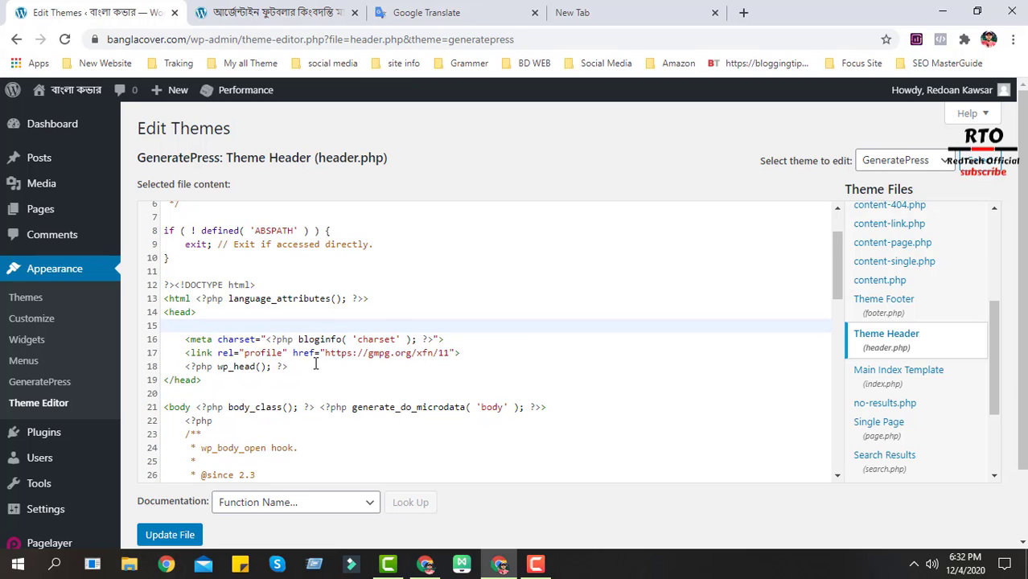
key(ctrl+v)
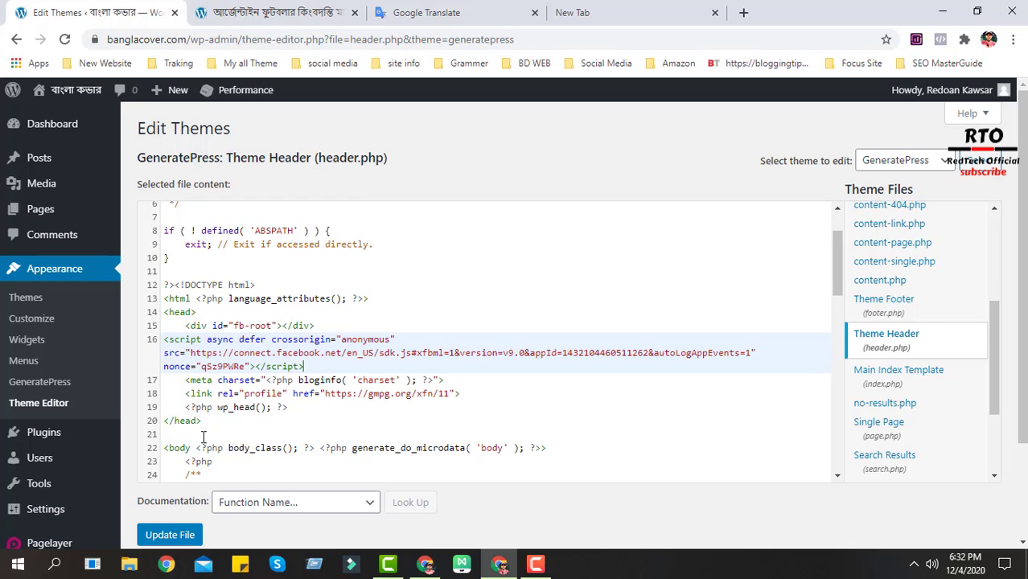
click(178, 534)
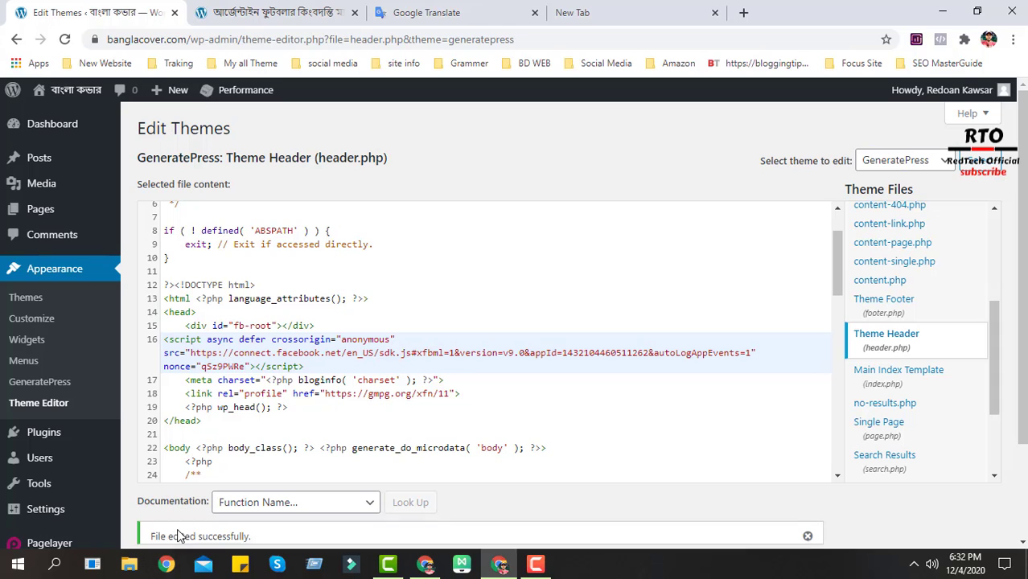
- Switch to the Facebook Page Plugin code window and copy the complete Step 3 plugin code
click(423, 564)
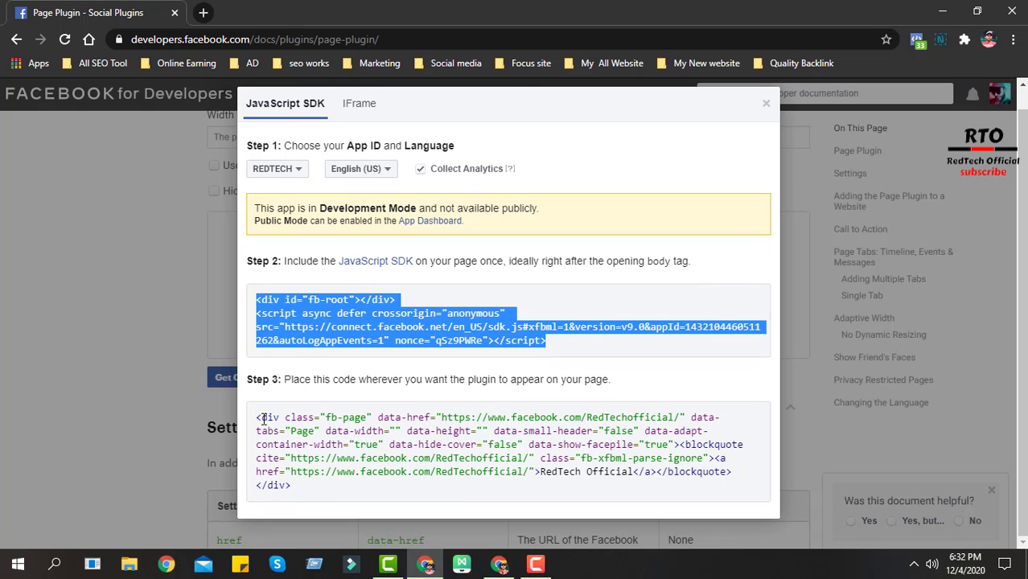
drag(257, 418, 684, 484)
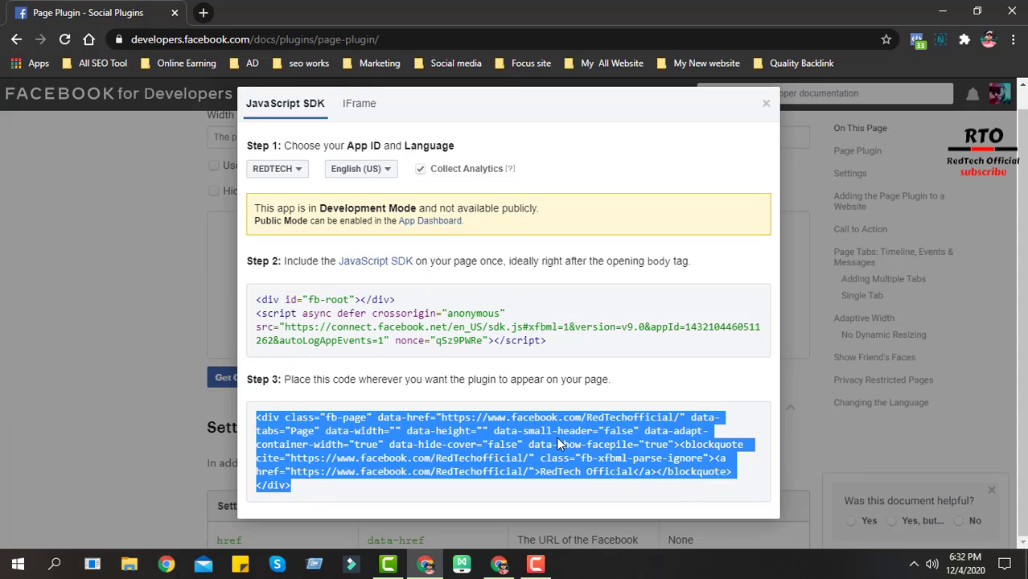
right_click(375, 435)
click(407, 438)
right_click(651, 335)
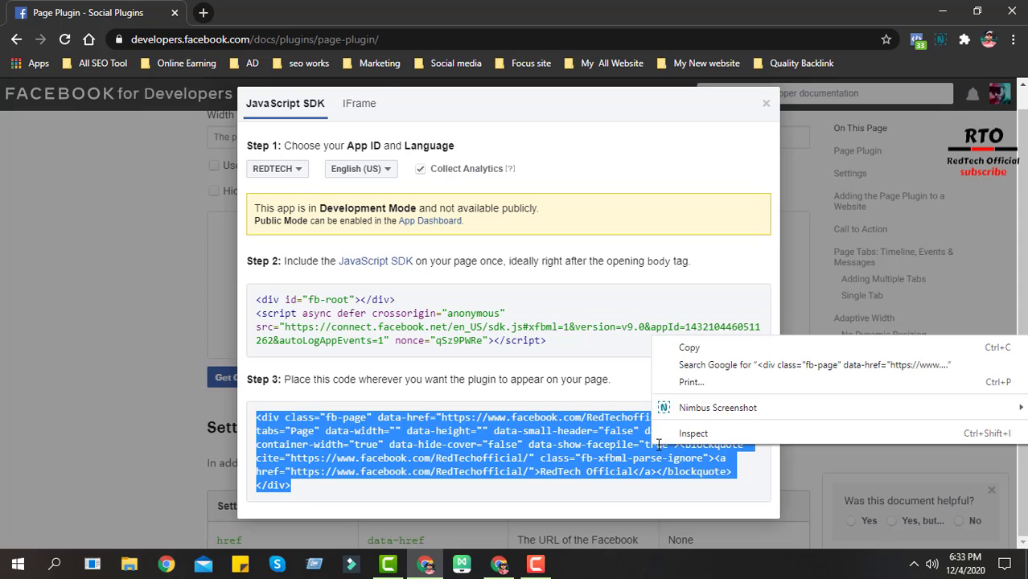
click(669, 345)
- Switch back to the WordPress dashboard, open the Widgets page and look through the available widgets
click(499, 565)
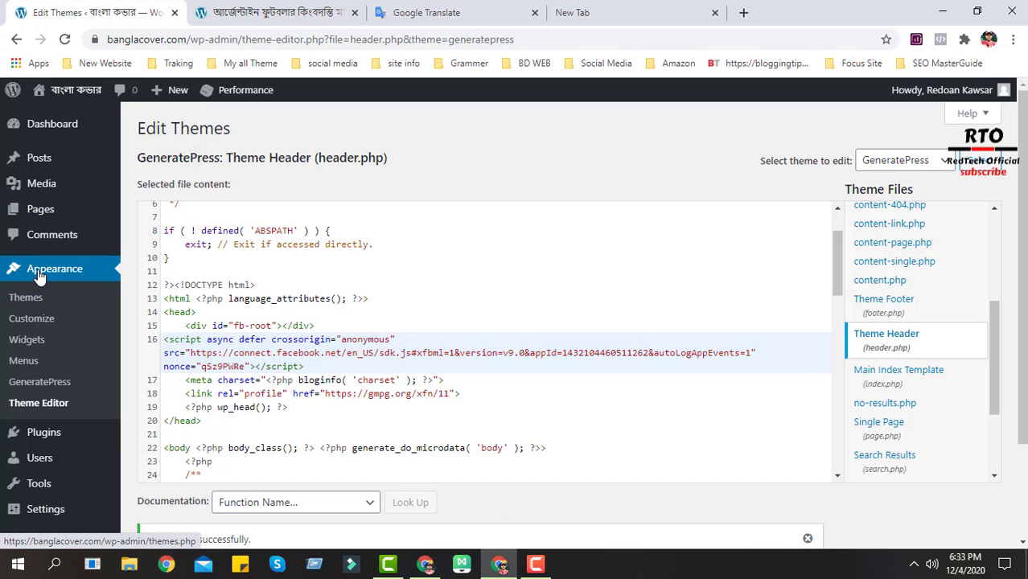
click(26, 343)
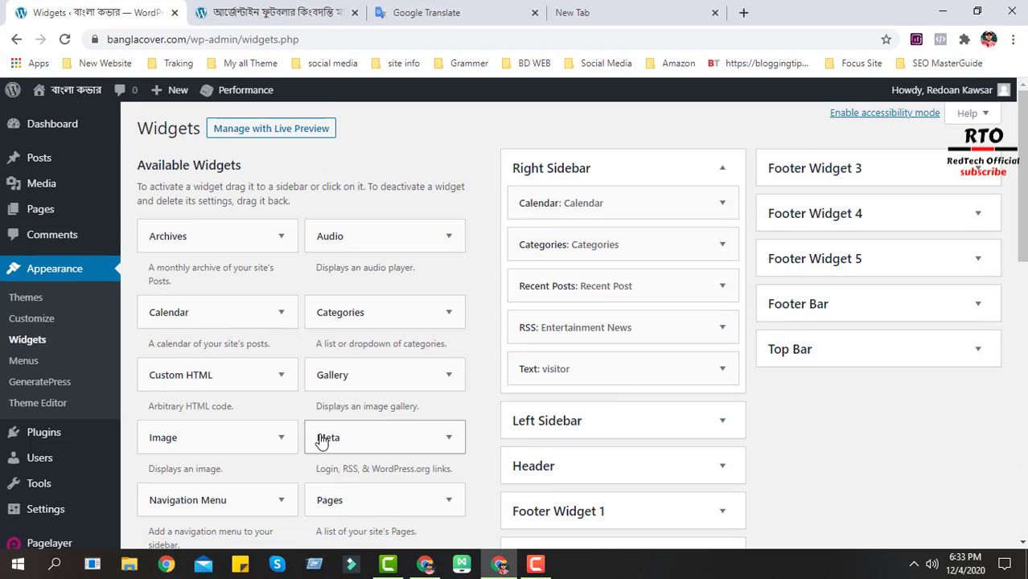
scroll(321, 436, down, 4)
scroll(321, 431, down, 2)
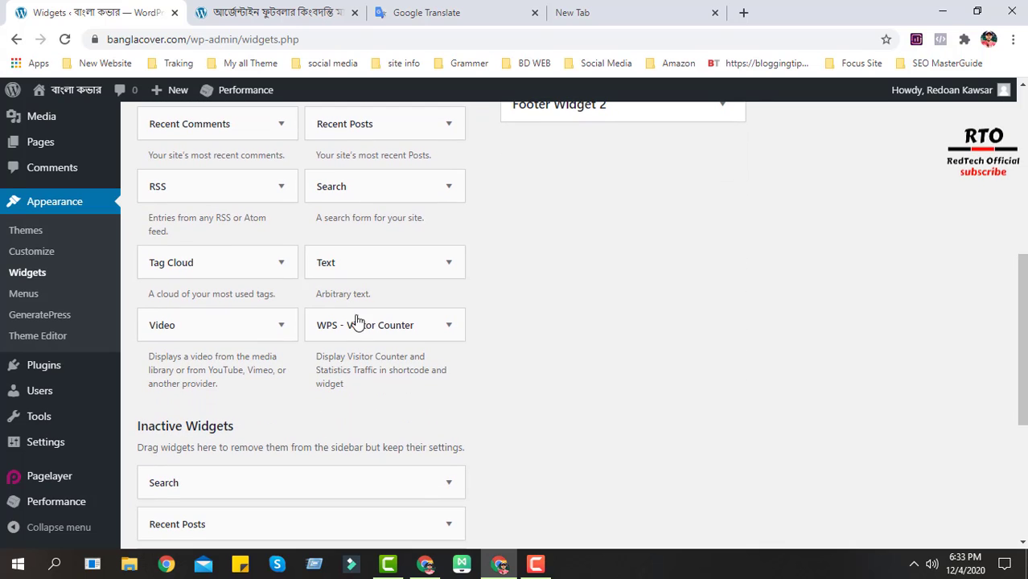
scroll(430, 390, up, 3)
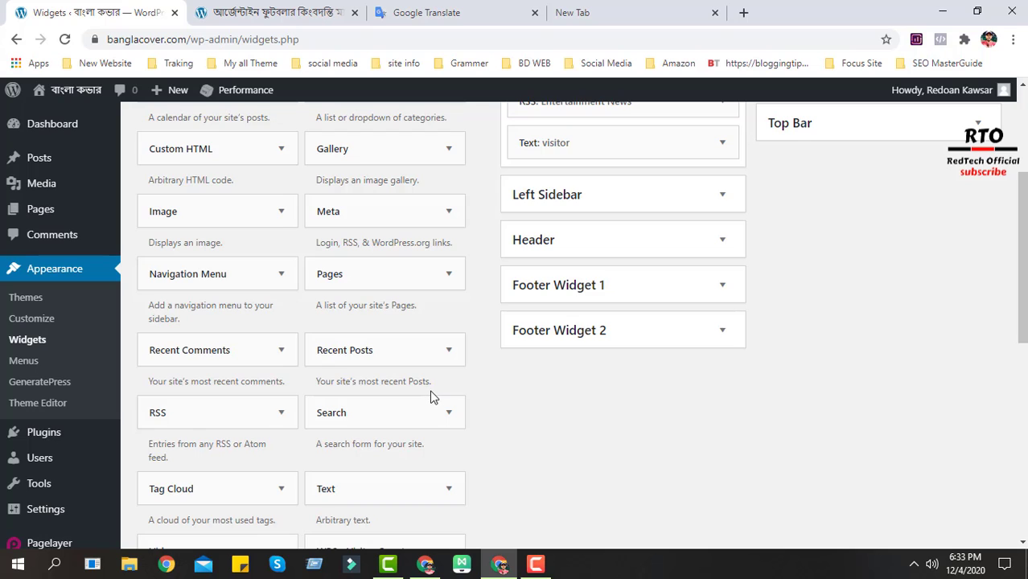
scroll(432, 395, up, 1)
- Recheck the Step 3 plugin code on the Facebook developer page and return to the WordPress Widgets page
click(434, 561)
click(426, 487)
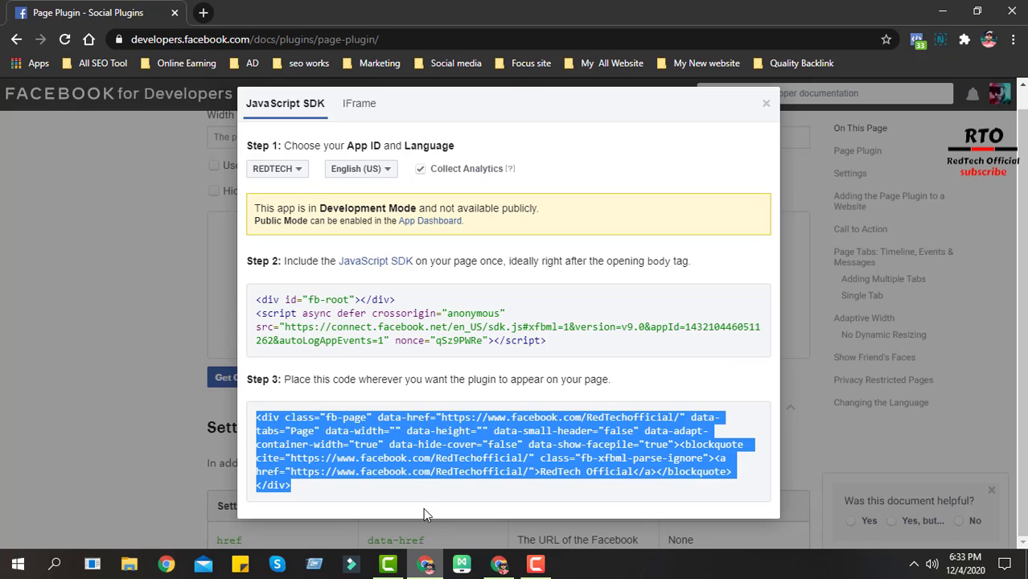
click(499, 563)
- Add a Custom HTML widget to the Right Sidebar, above the Calendar widget
scroll(366, 438, up, 2)
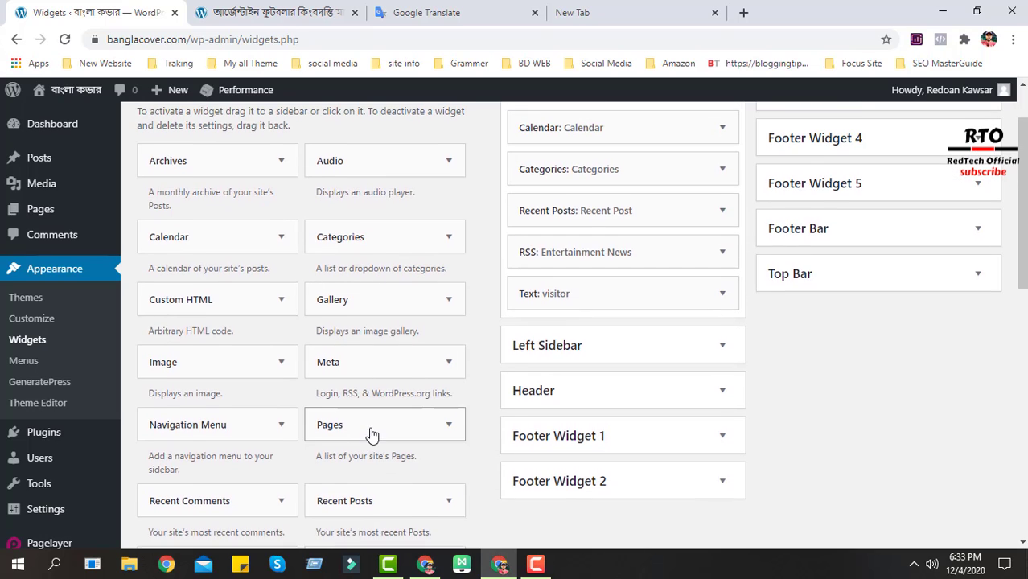
scroll(366, 430, up, 1)
scroll(265, 371, down, 2)
scroll(303, 435, up, 2)
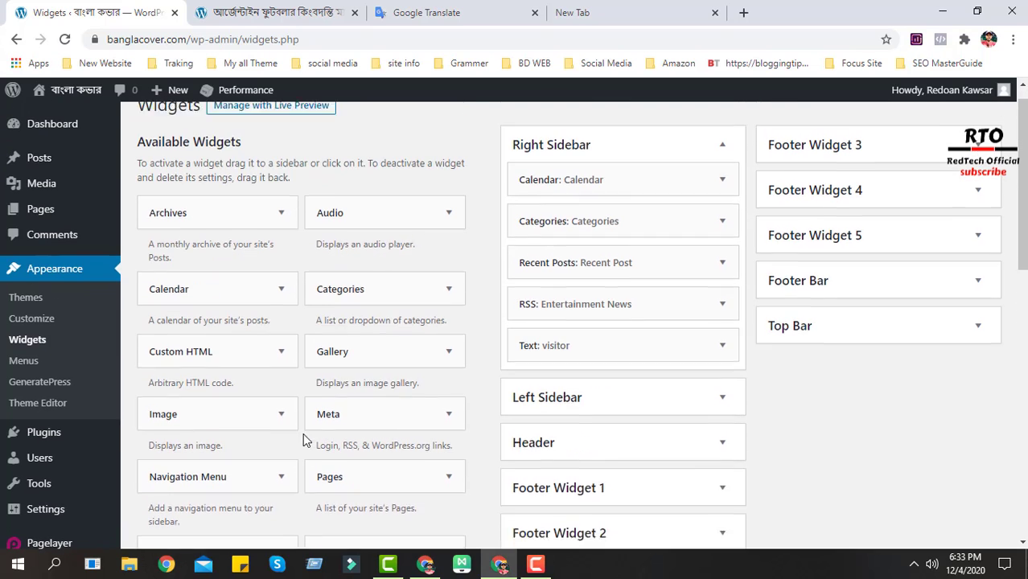
drag(223, 374, 589, 193)
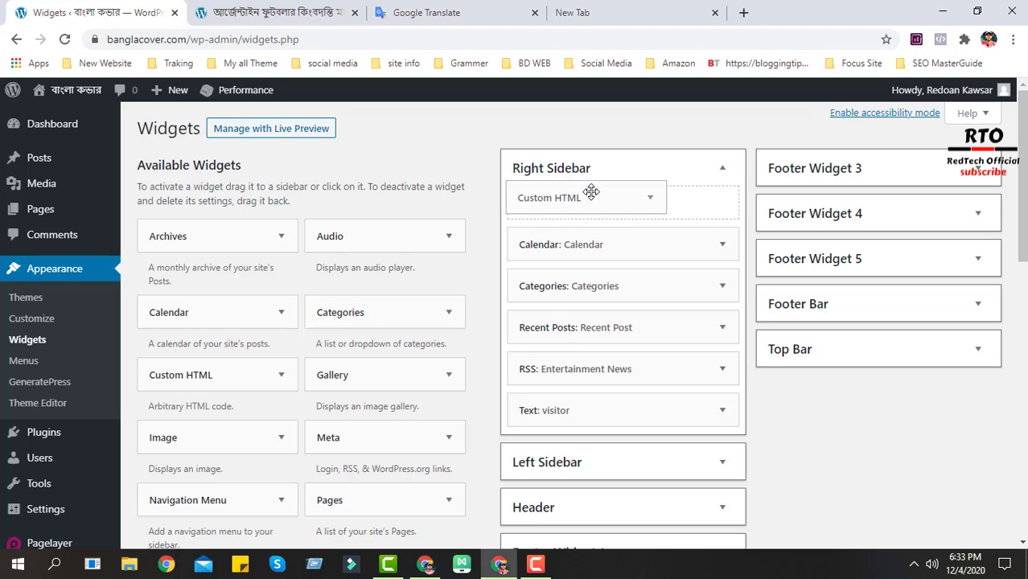
- Paste the copied plugin code into the Custom HTML widget's content and save the widget
click(492, 308)
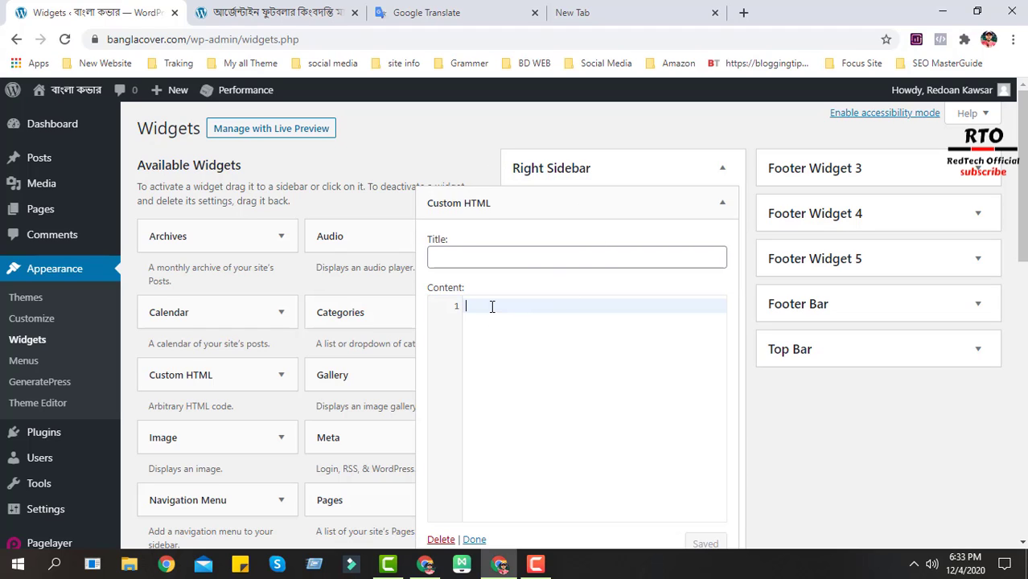
key(ctrl+v)
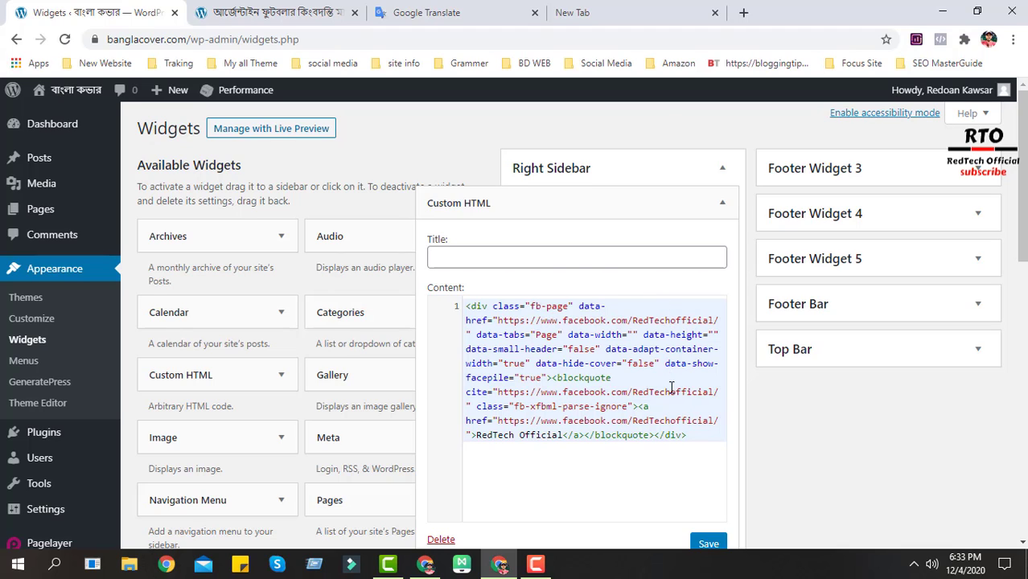
click(708, 543)
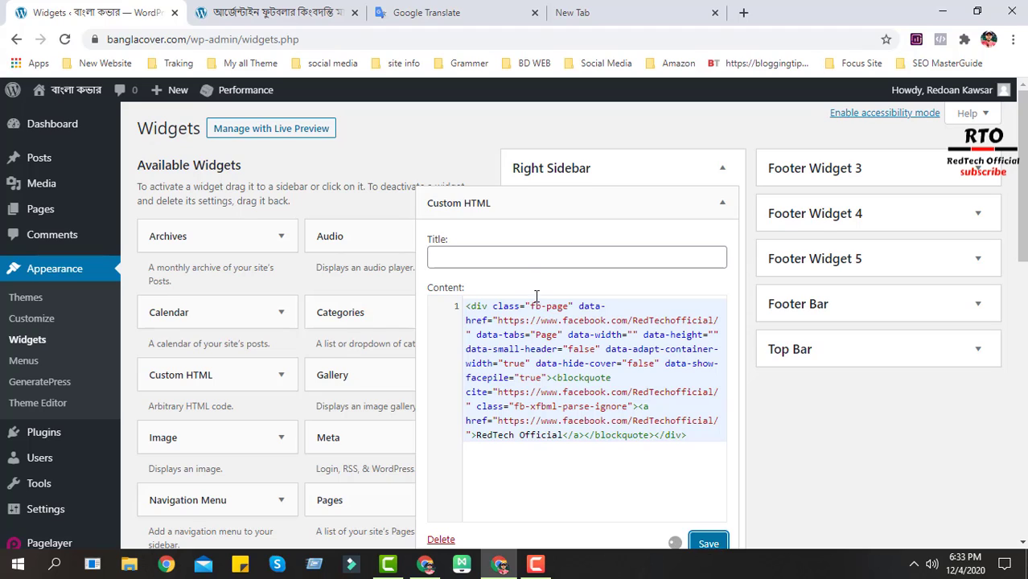
- Title the Custom HTML widget "Like My Page" and save it
click(527, 259)
text(Like My Page)
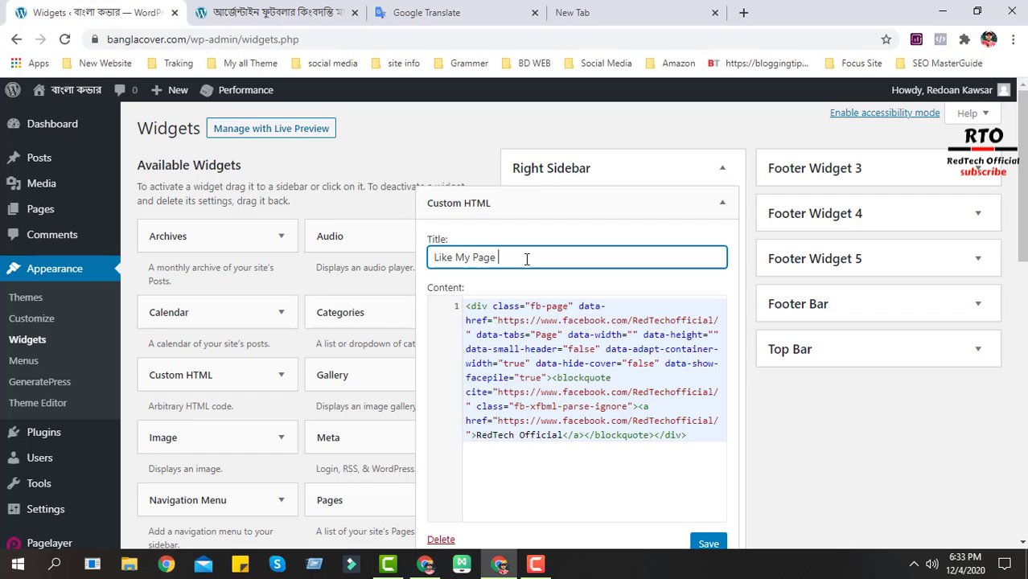
scroll(732, 487, down, 1)
click(711, 470)
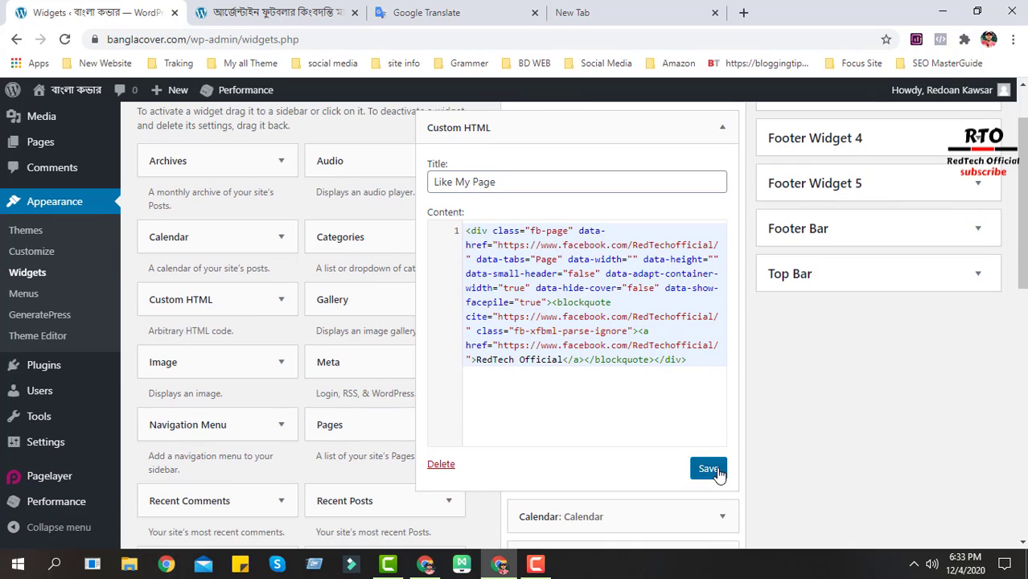
scroll(707, 451, up, 1)
- View the website's open post and check the "Like My Page" widget in its sidebar
click(265, 13)
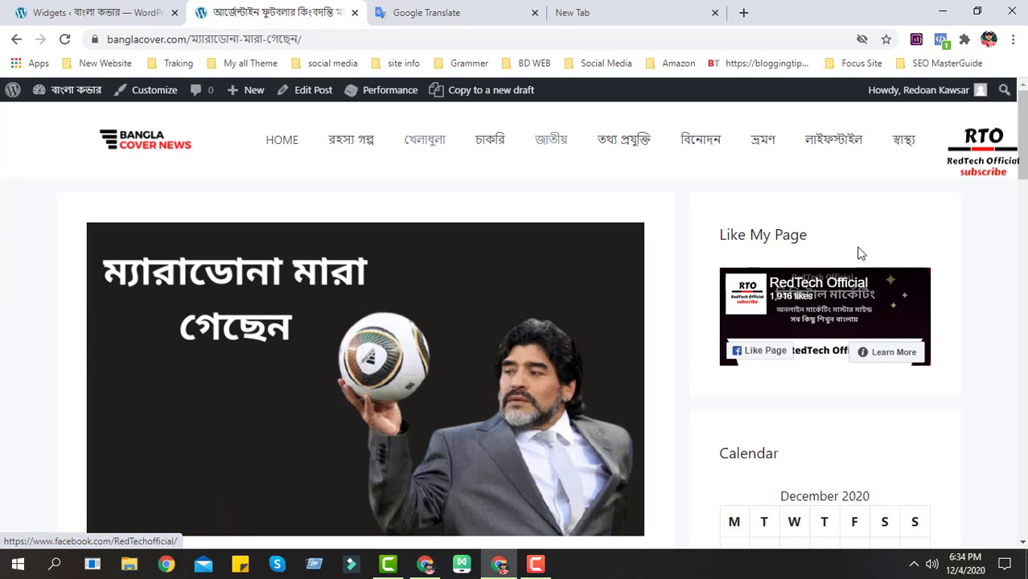
scroll(756, 304, down, 2)
scroll(866, 244, up, 2)
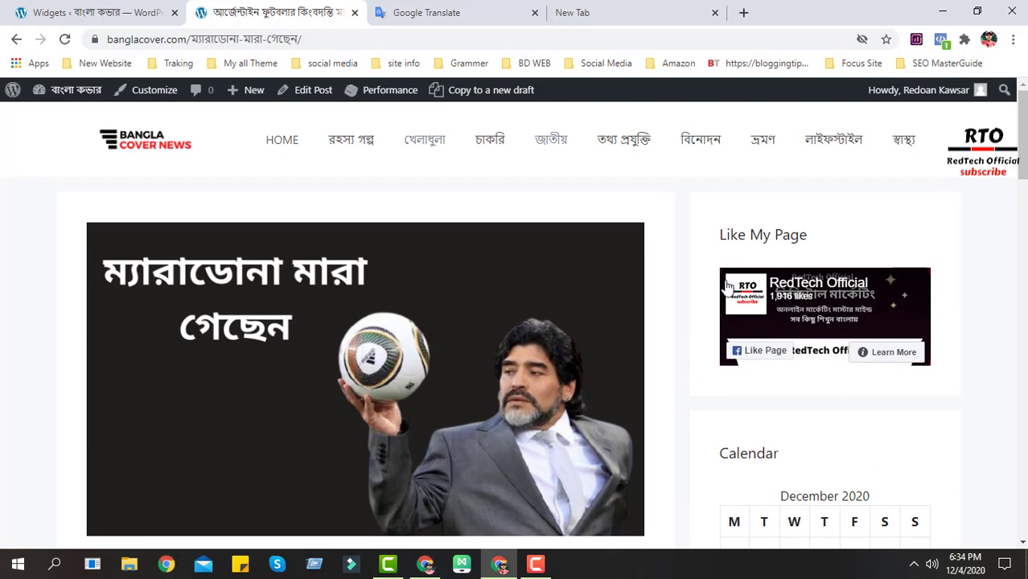
drag(718, 235, 812, 237)
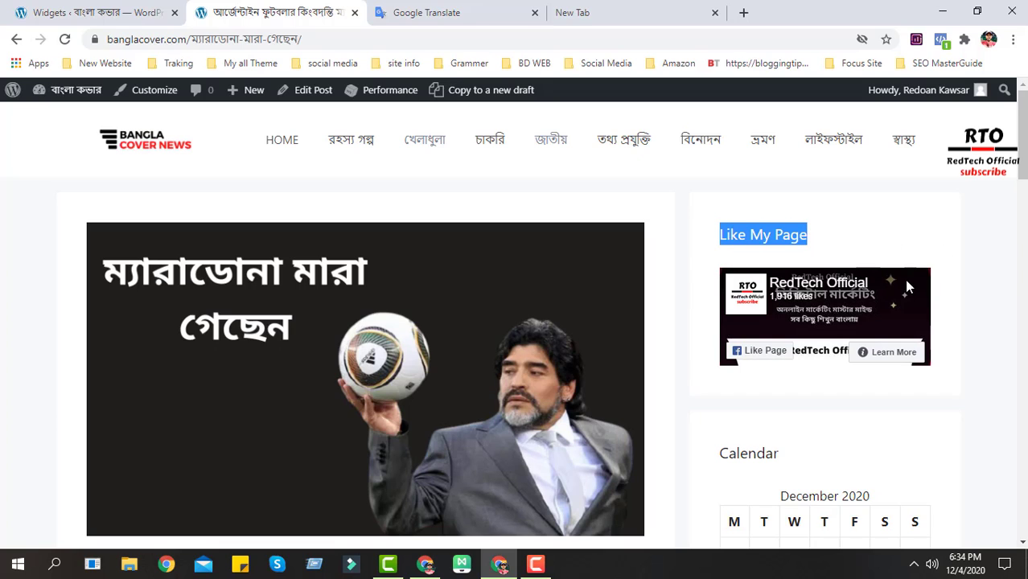
click(886, 241)
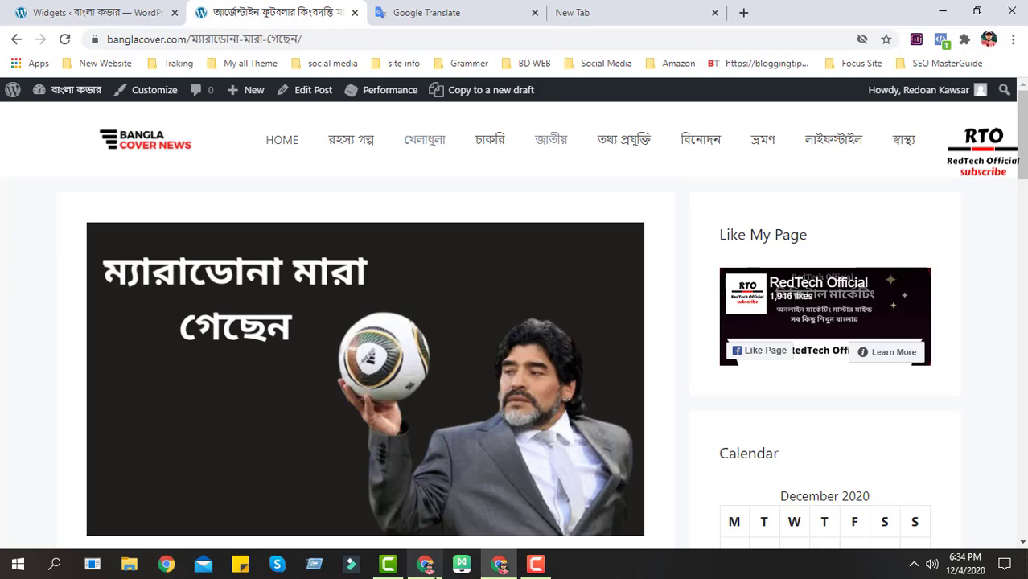
- Switch to the Facebook Page Plugin page, close the embed code dialog and clear the Tabs setting
click(429, 567)
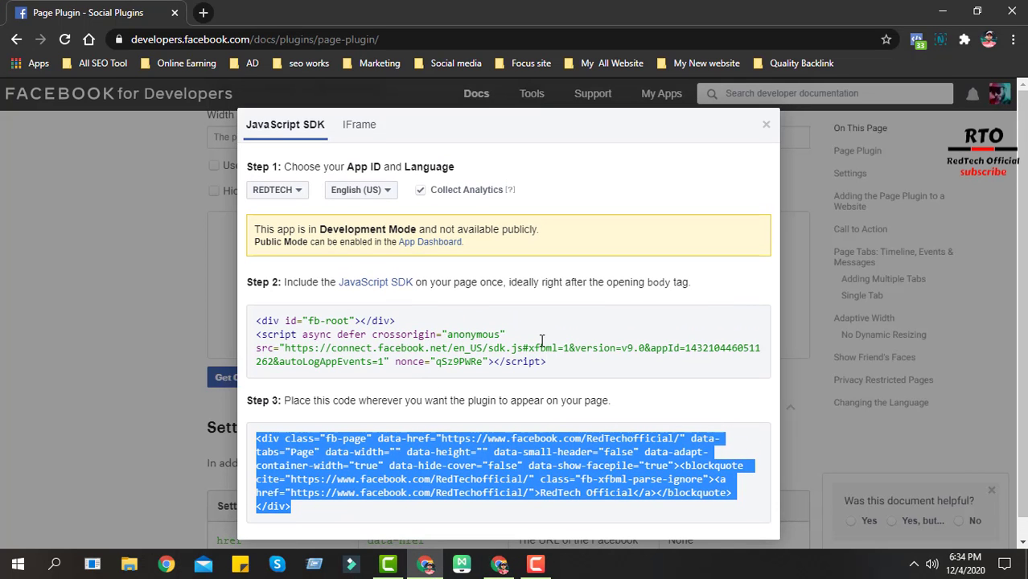
click(767, 129)
scroll(633, 317, up, 3)
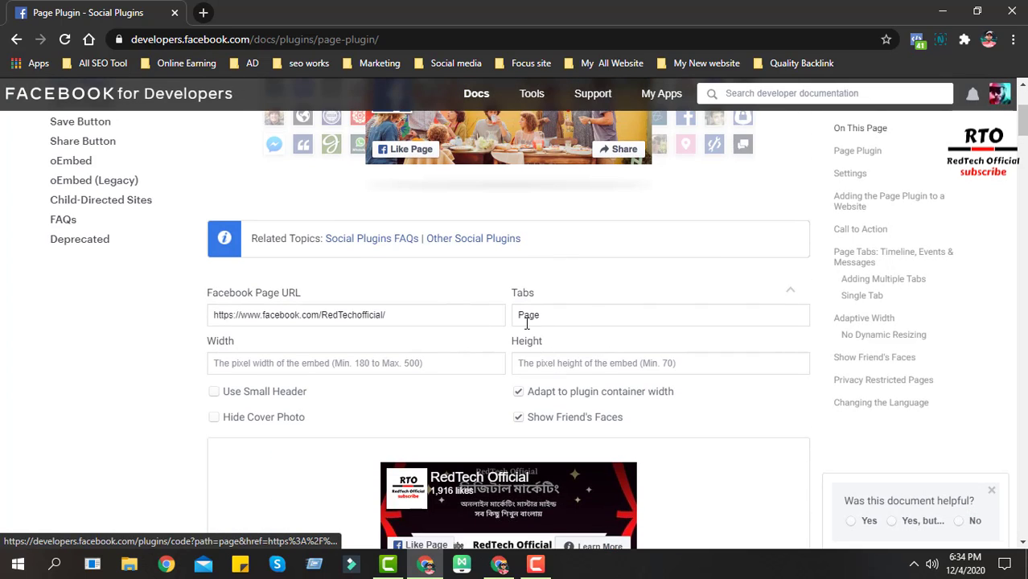
drag(539, 317, 507, 326)
key(BackSpace)
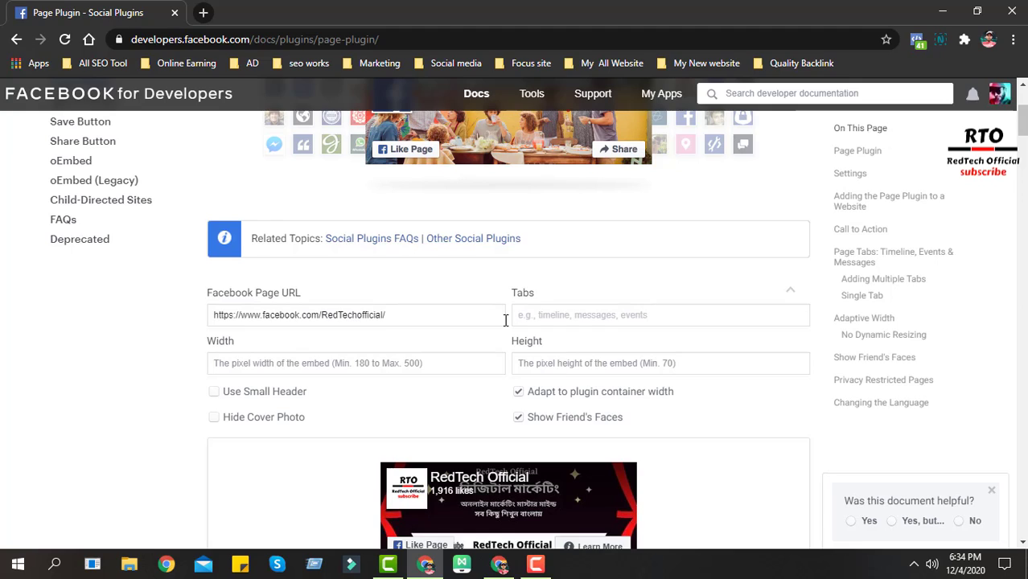
scroll(665, 293, down, 1)
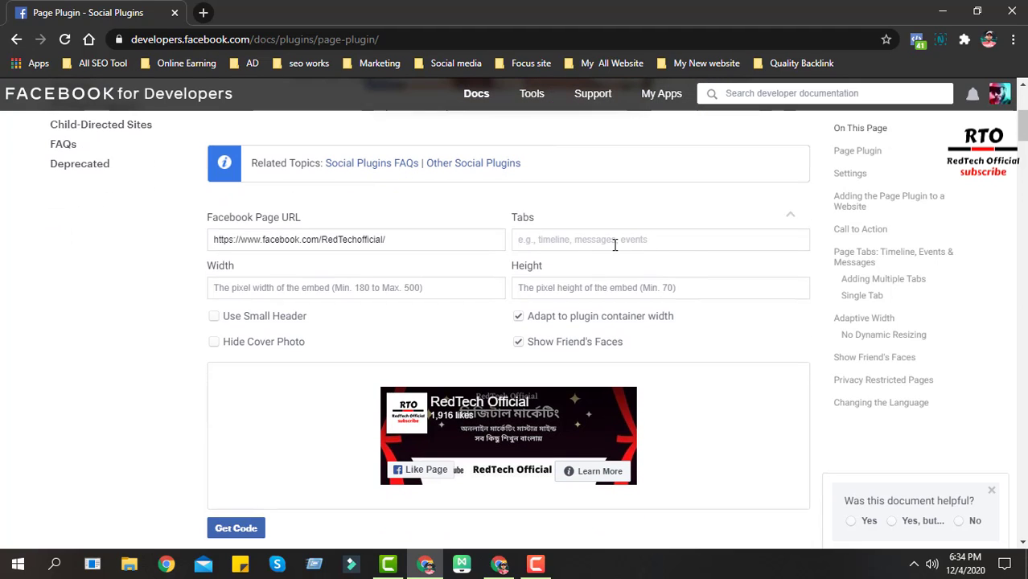
- Set the Page Plugin's Tabs to "timeline" and look through the page's posts in the plugin preview
scroll(520, 367, down, 2)
scroll(529, 347, up, 3)
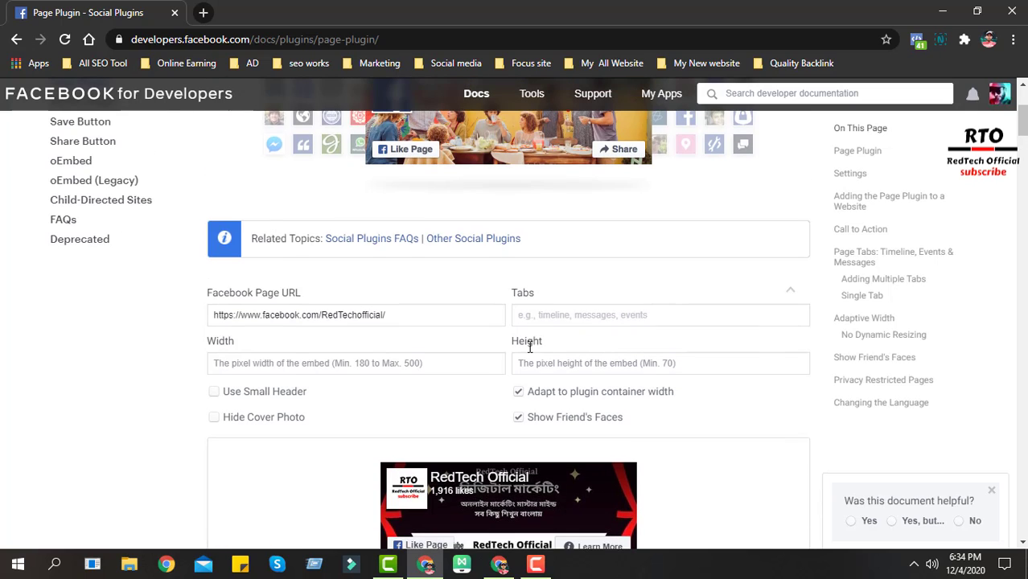
text(t)
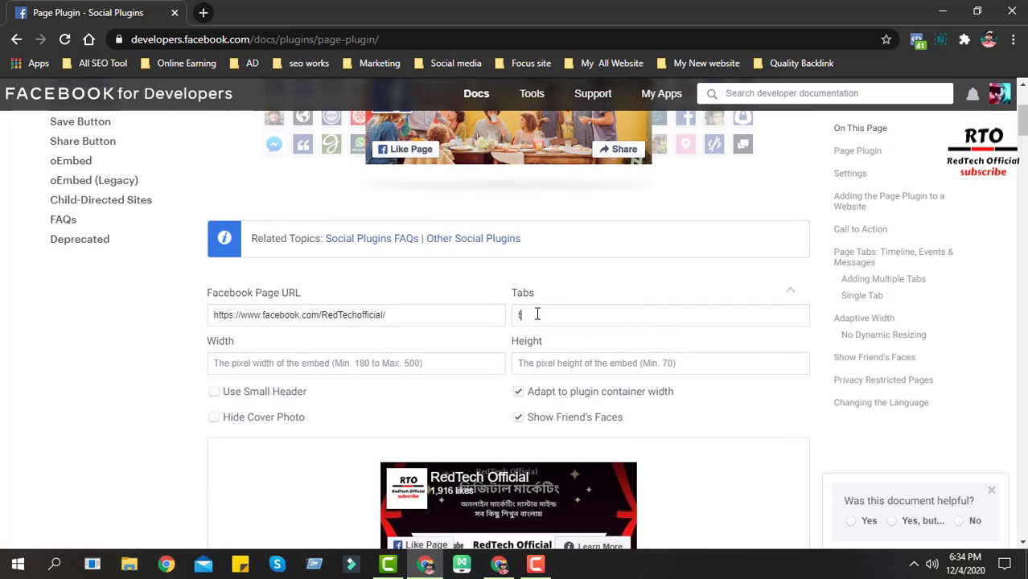
text(imeline)
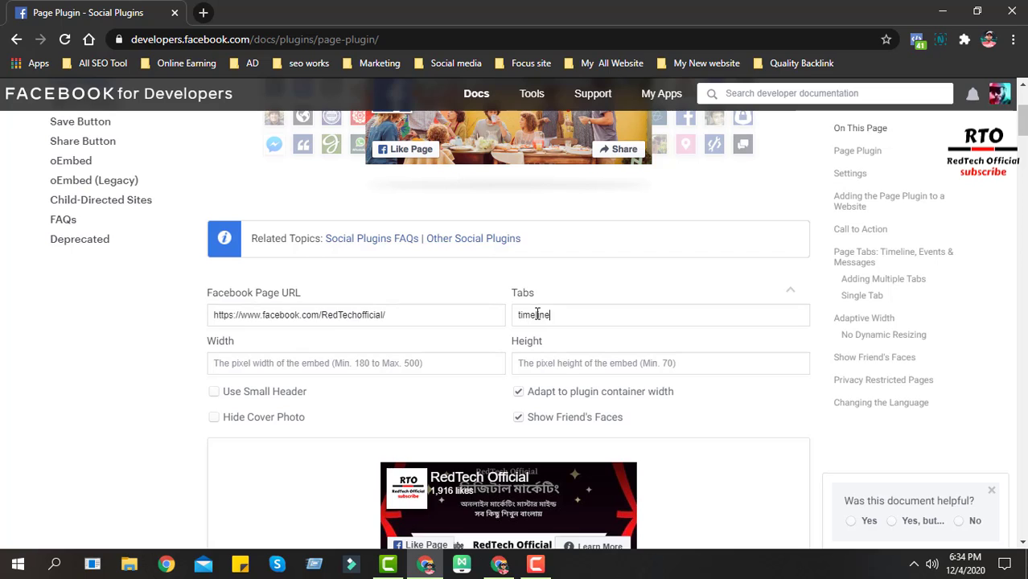
scroll(341, 322, down, 2)
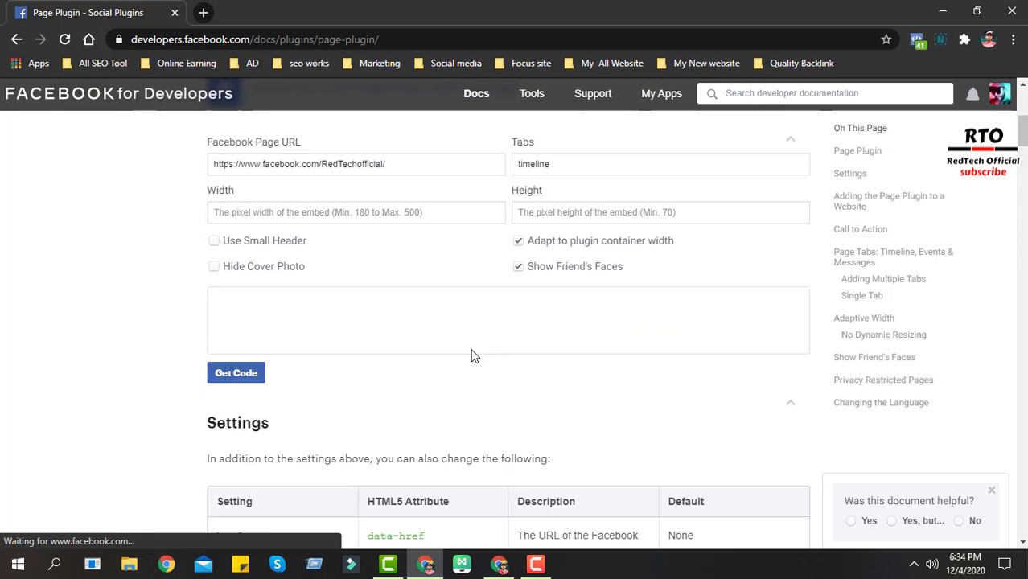
scroll(538, 314, down, 2)
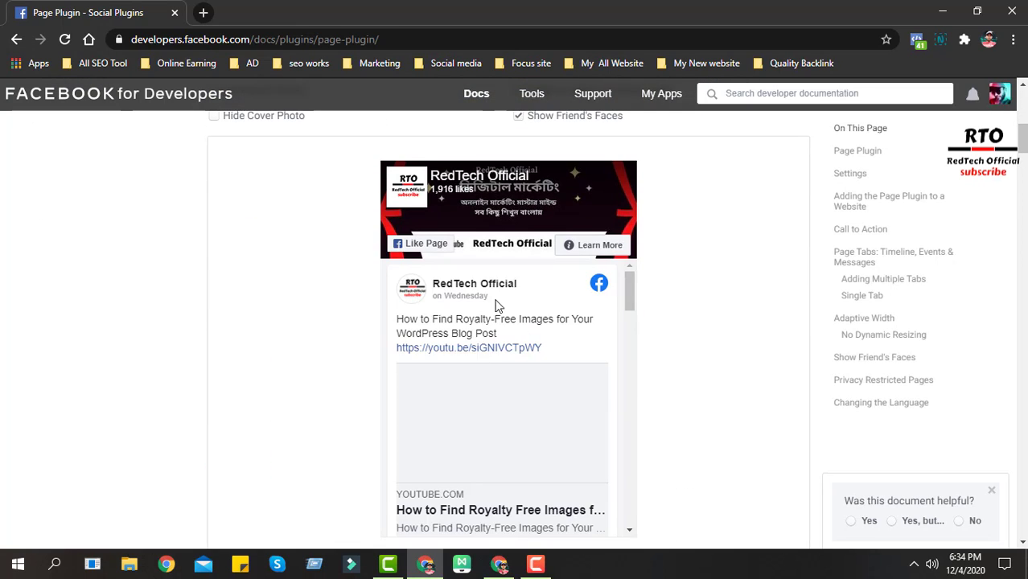
scroll(532, 357, down, 1)
scroll(533, 357, down, 10)
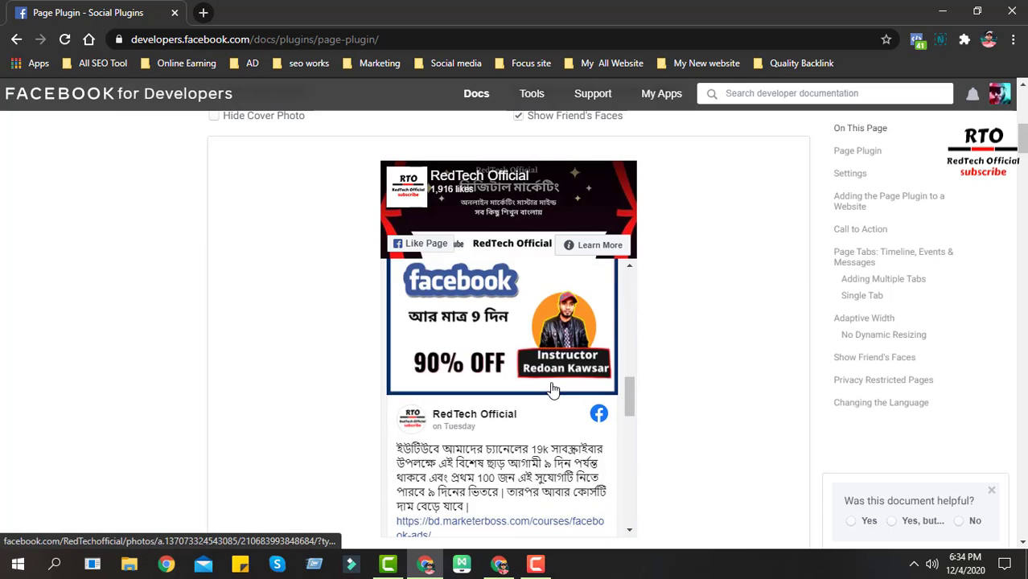
scroll(547, 422, down, 10)
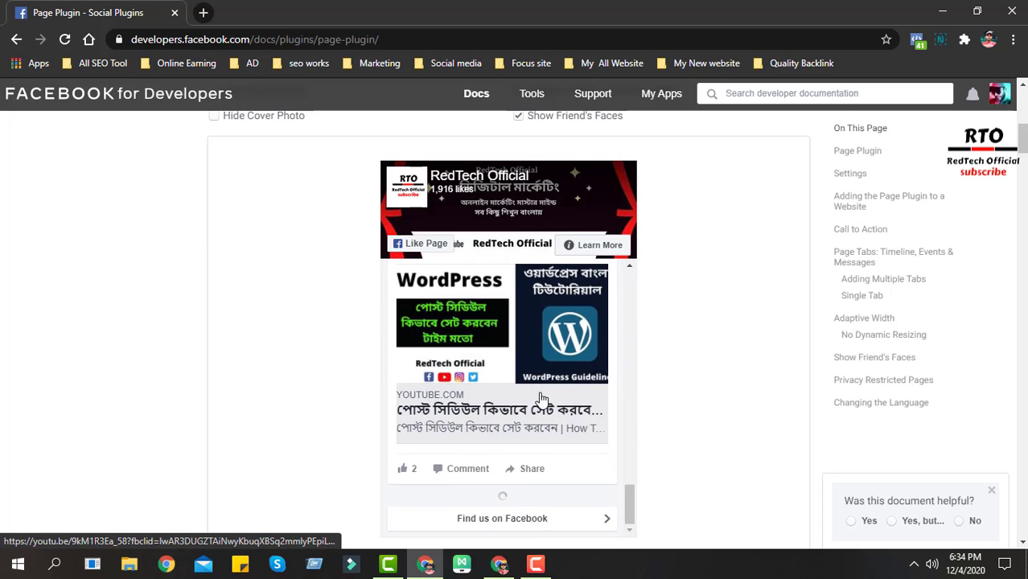
scroll(545, 392, up, 10)
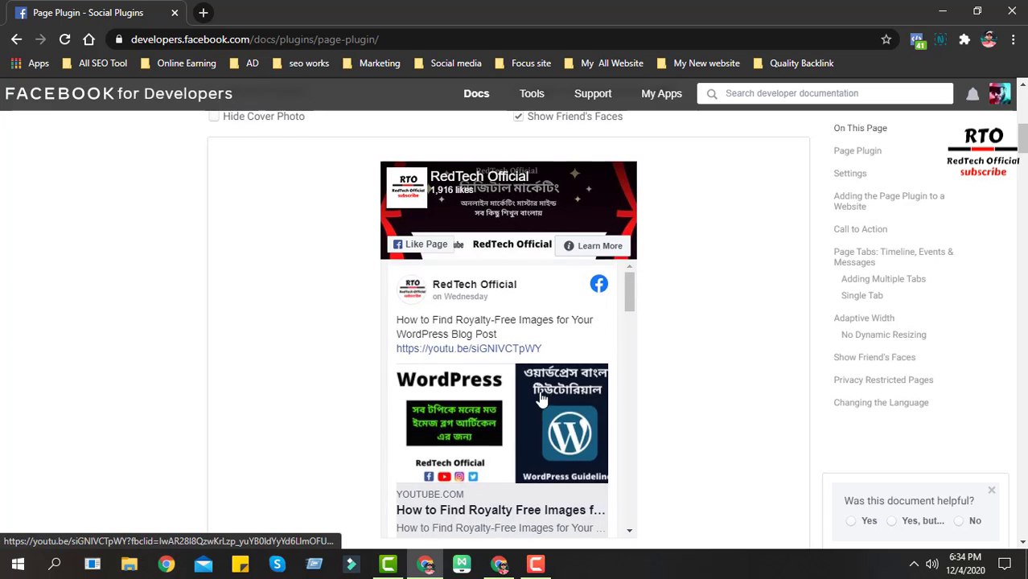
scroll(563, 385, up, 5)
scroll(574, 449, down, 2)
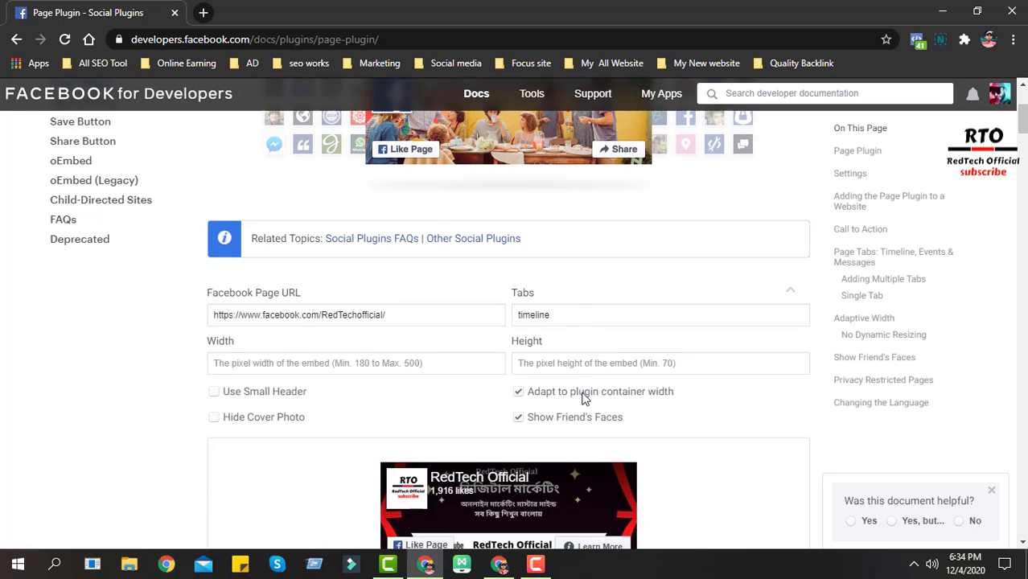
- Replace the Page Plugin's Tabs value with "page" and check the updated preview
drag(571, 325, 480, 319)
key(BackSpace)
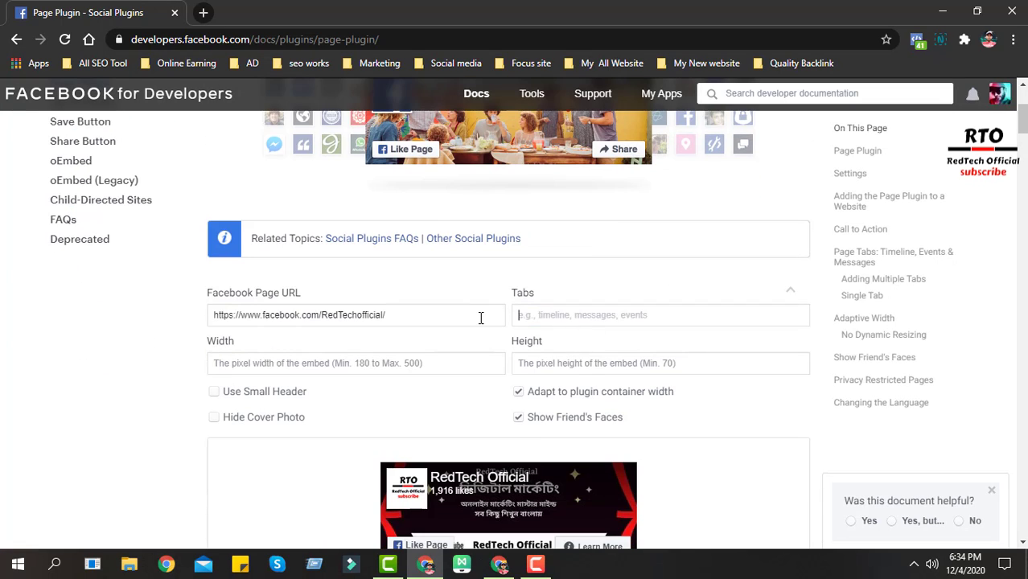
text(page)
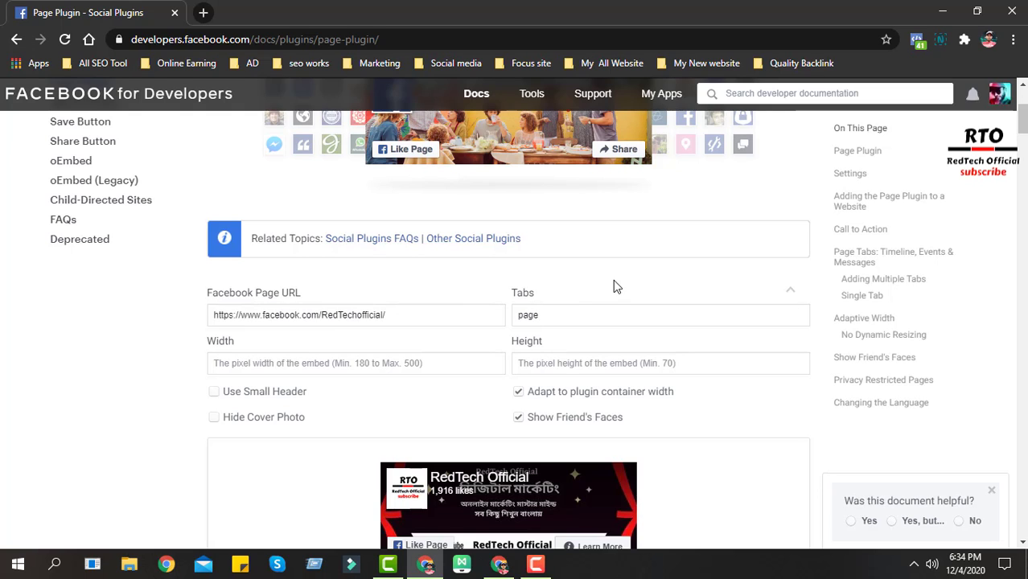
scroll(643, 257, down, 3)
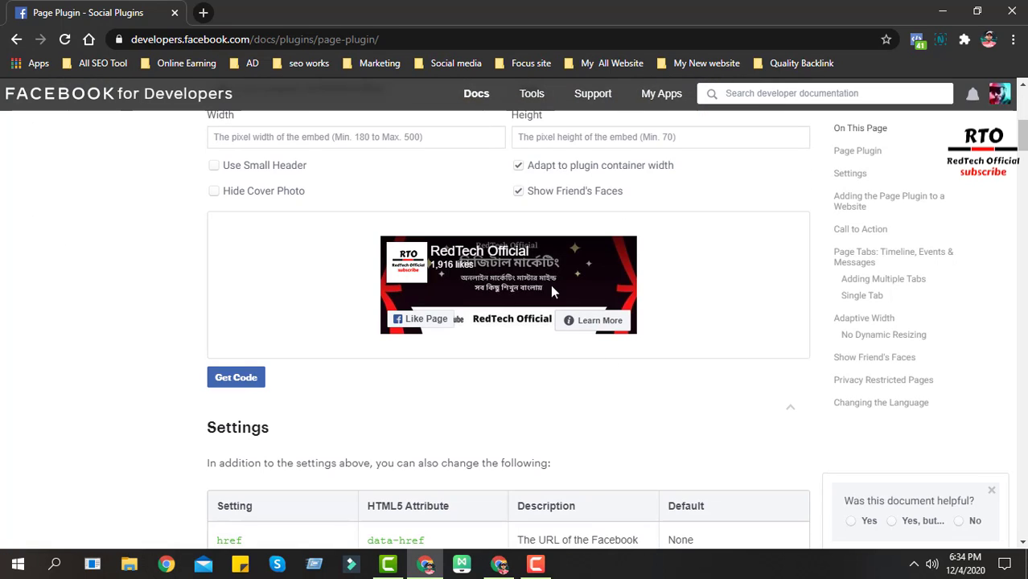
- Try the Use Small Header and Hide Cover Photo options on the plugin preview and switch both off again
scroll(551, 292, up, 1)
click(213, 242)
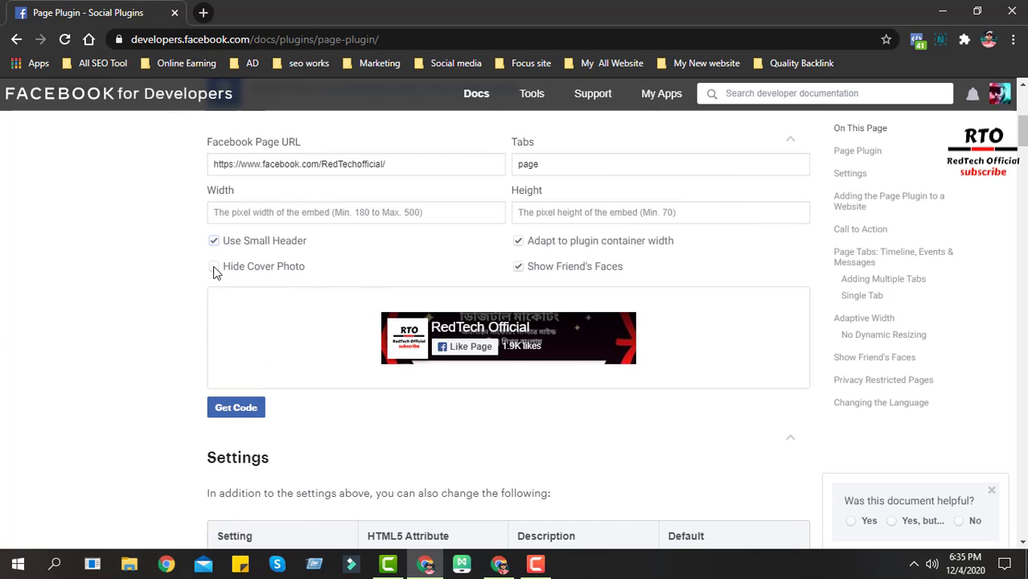
click(214, 269)
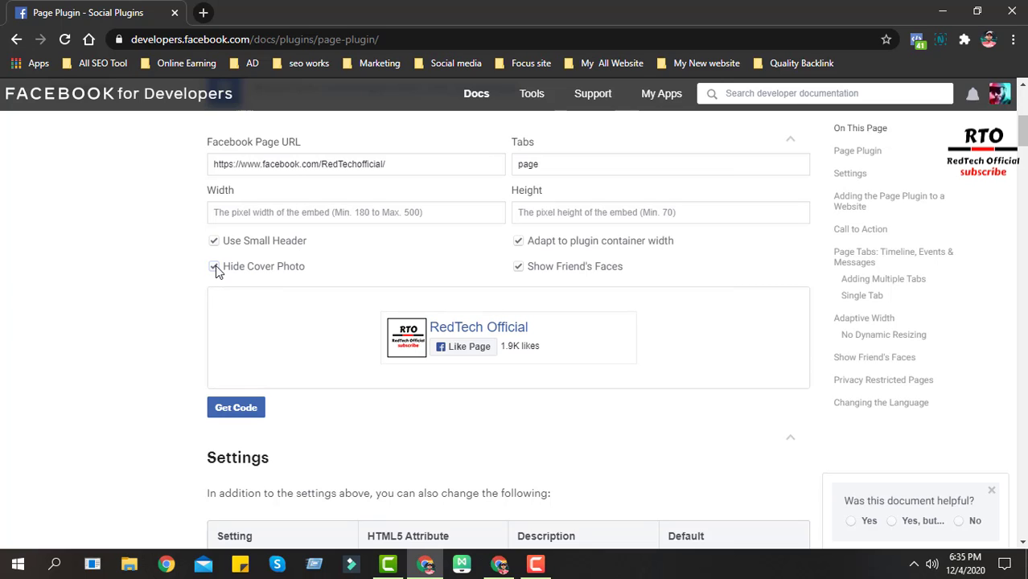
click(213, 268)
click(213, 242)
scroll(571, 291, up, 1)
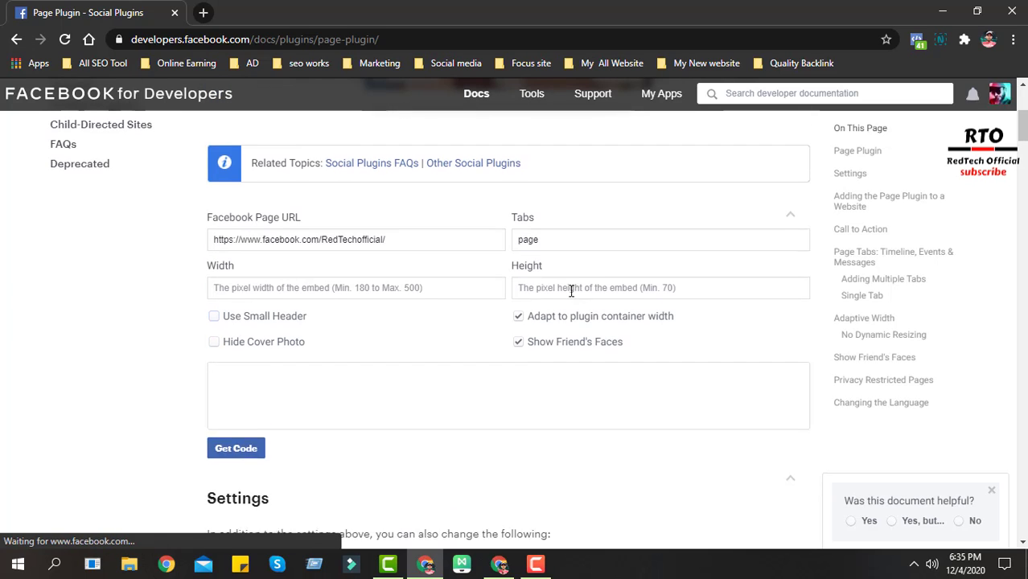
scroll(333, 228, down, 1)
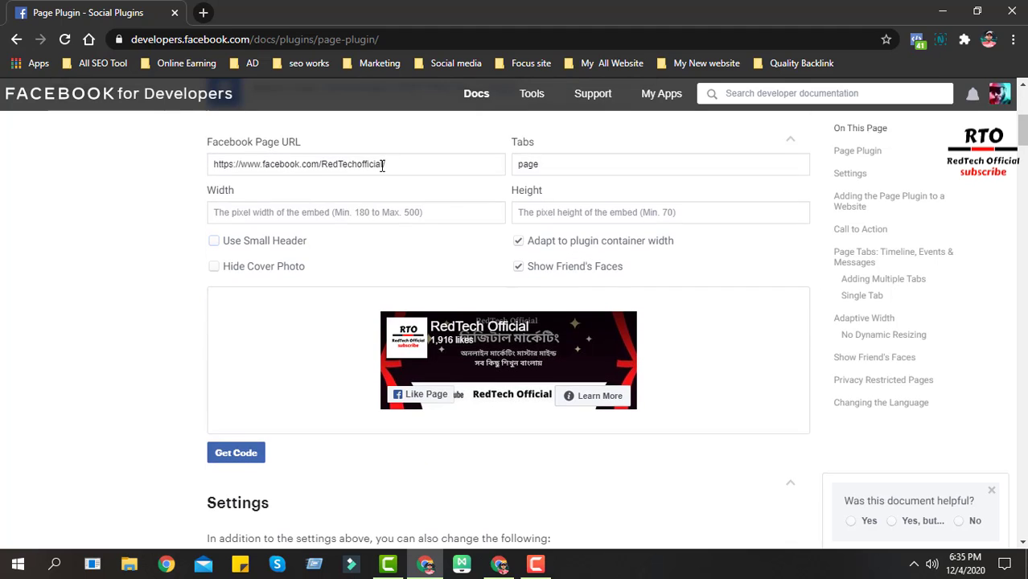
- Check the Facebook Page URL and plugin preview, and request the plugin's embed code
drag(383, 165, 216, 165)
scroll(579, 293, down, 2)
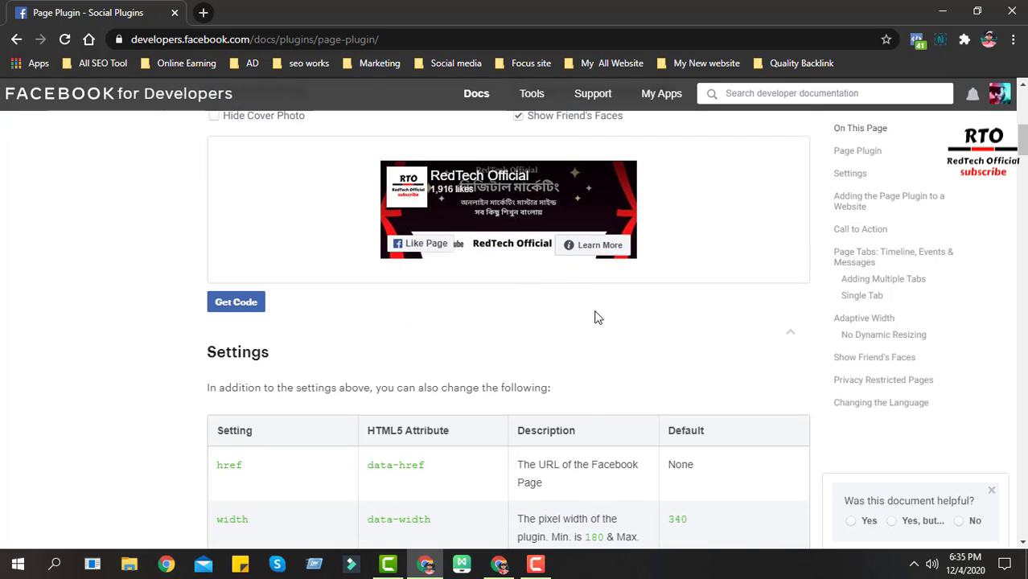
scroll(603, 316, up, 1)
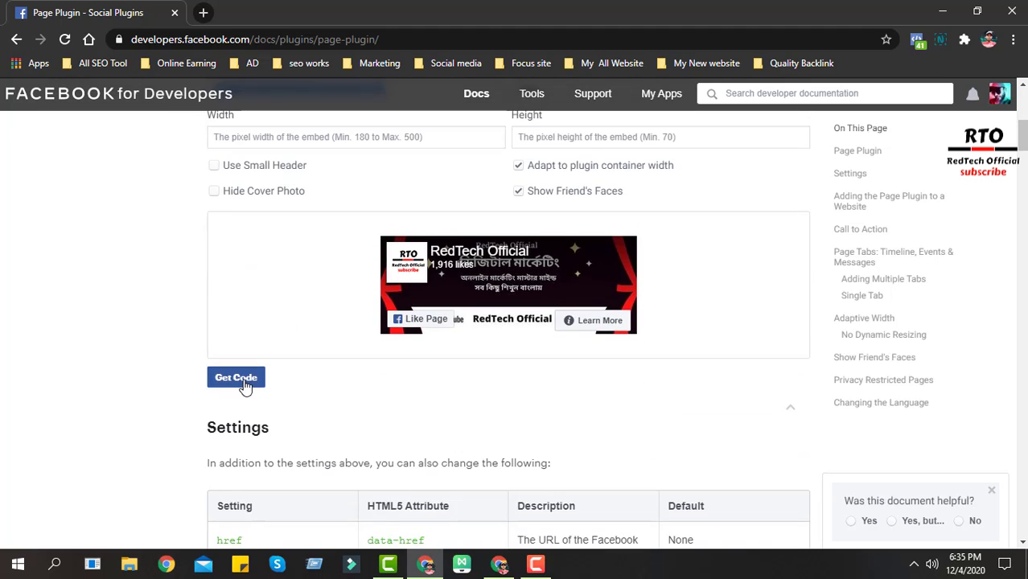
click(239, 378)
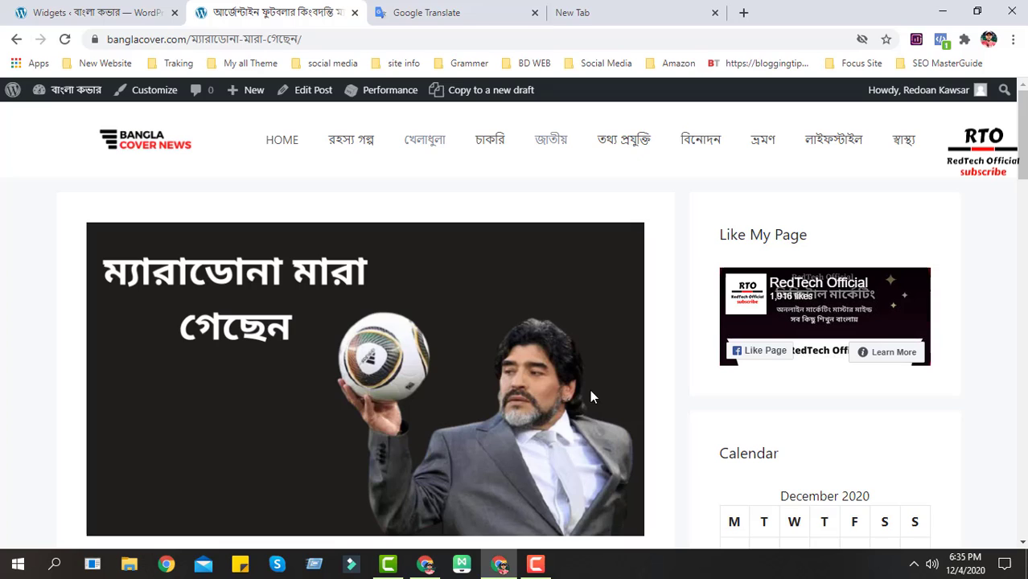
- Switch to the website's open post and reload it to check the "Like My Page" widget
click(499, 564)
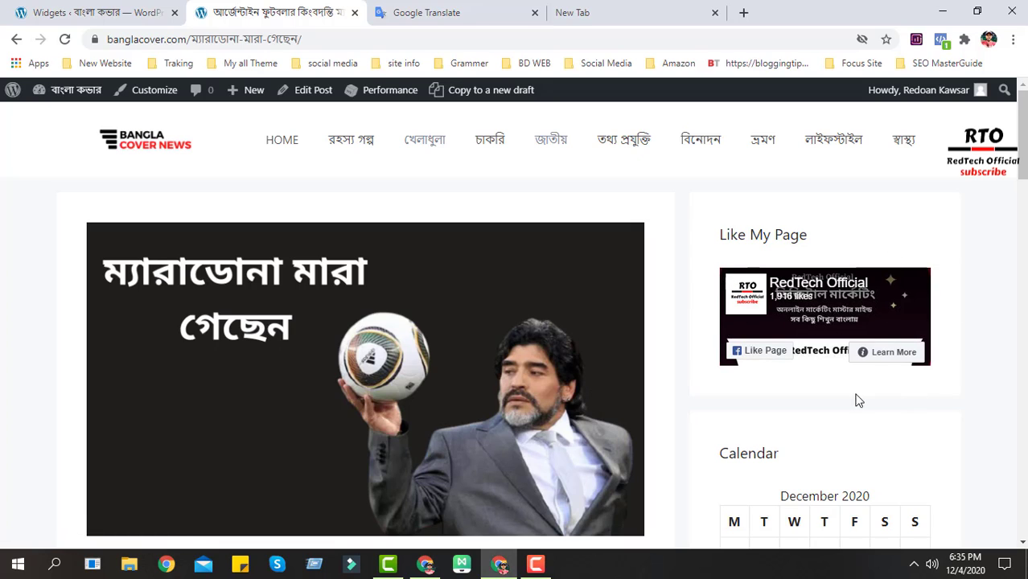
click(66, 40)
- Open bd.marketerboss.com from the blank tab's shortcuts and view its home page
click(653, 11)
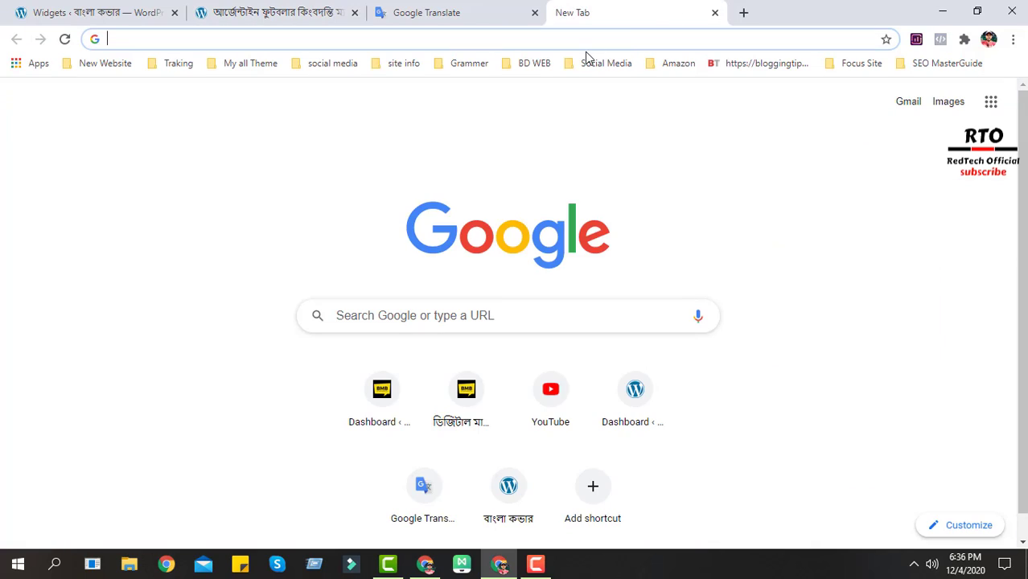
click(469, 428)
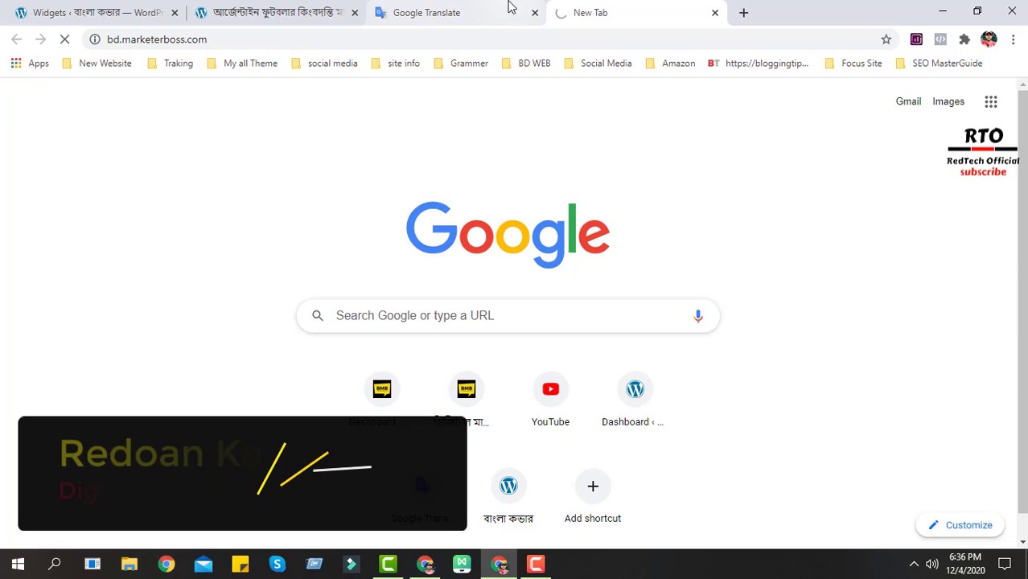
key(ctrl+2)
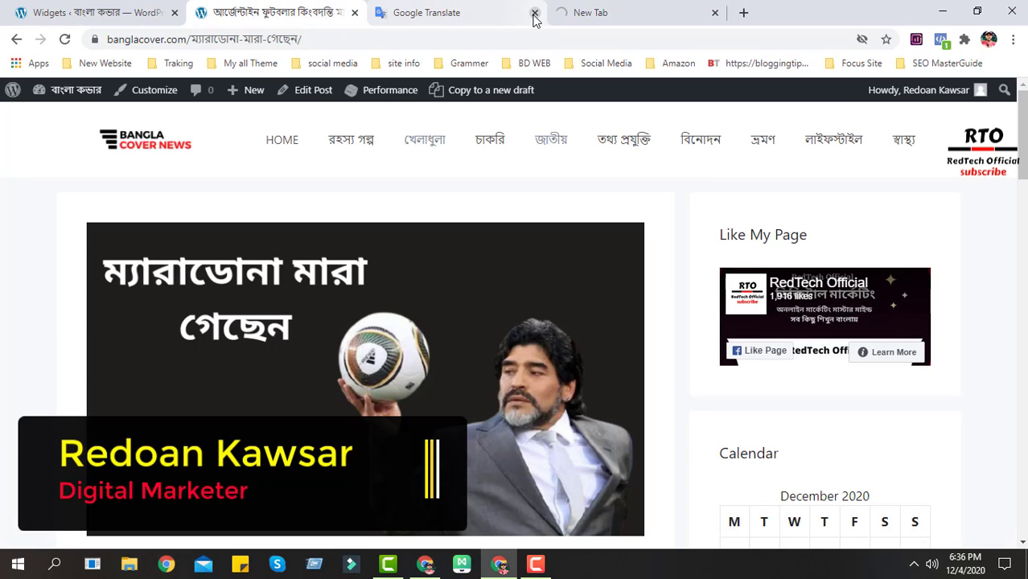
click(637, 10)
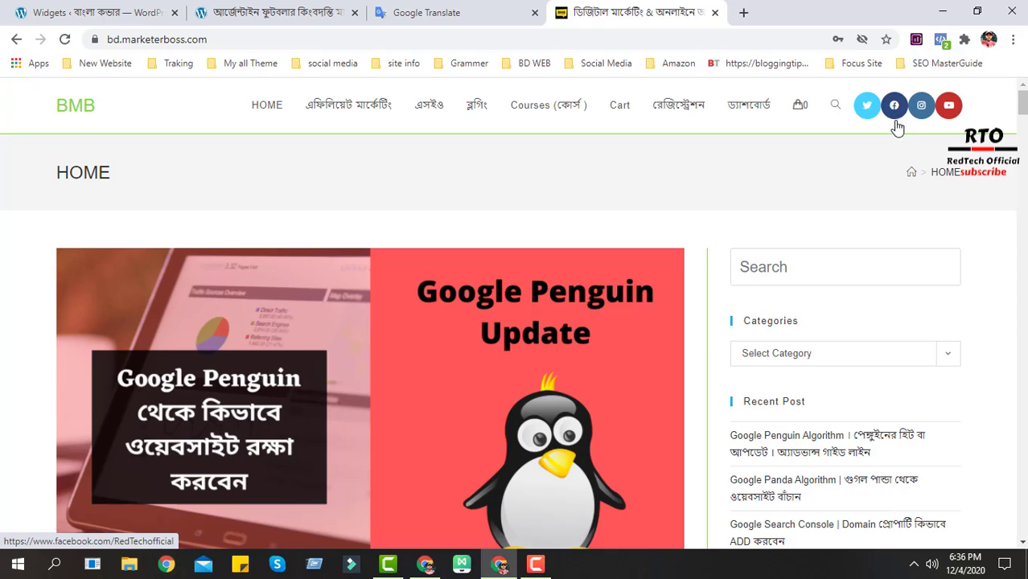
- Return to the Bangla Cover News post and look over its sidebar with the "Like My Page" widget
click(358, 6)
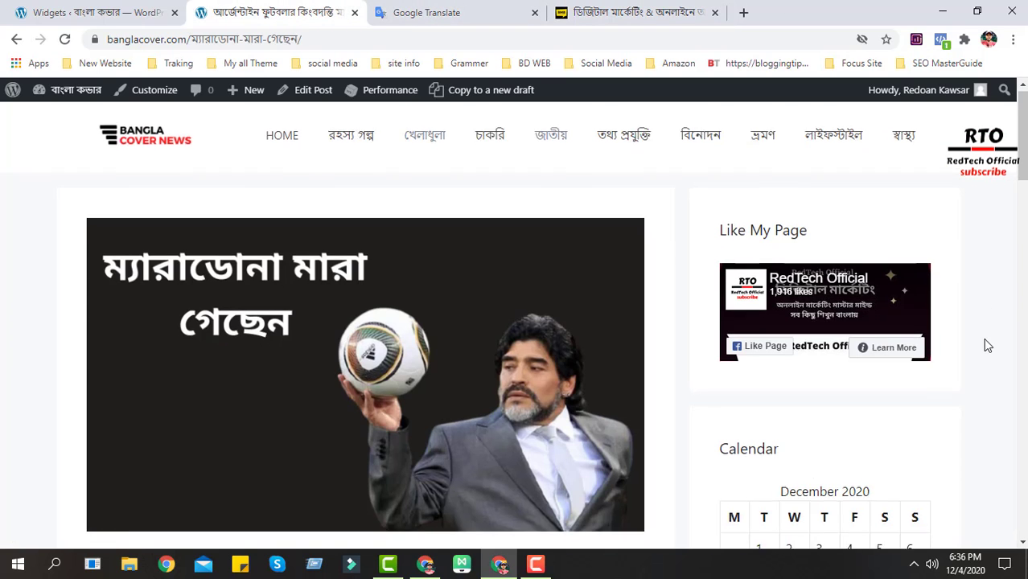
scroll(988, 354, down, 3)
scroll(987, 390, up, 3)
scroll(973, 402, down, 3)
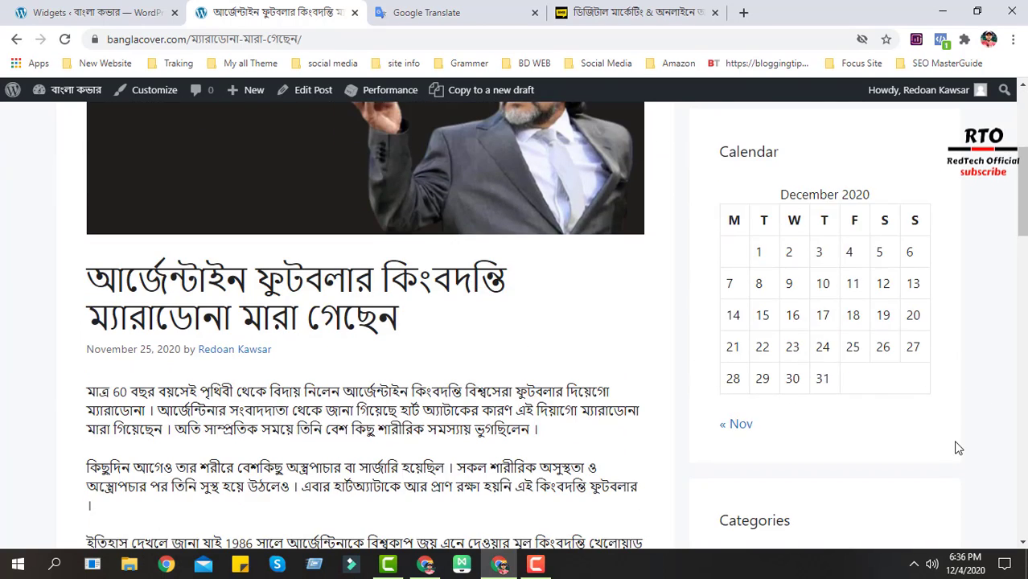
scroll(957, 448, up, 3)
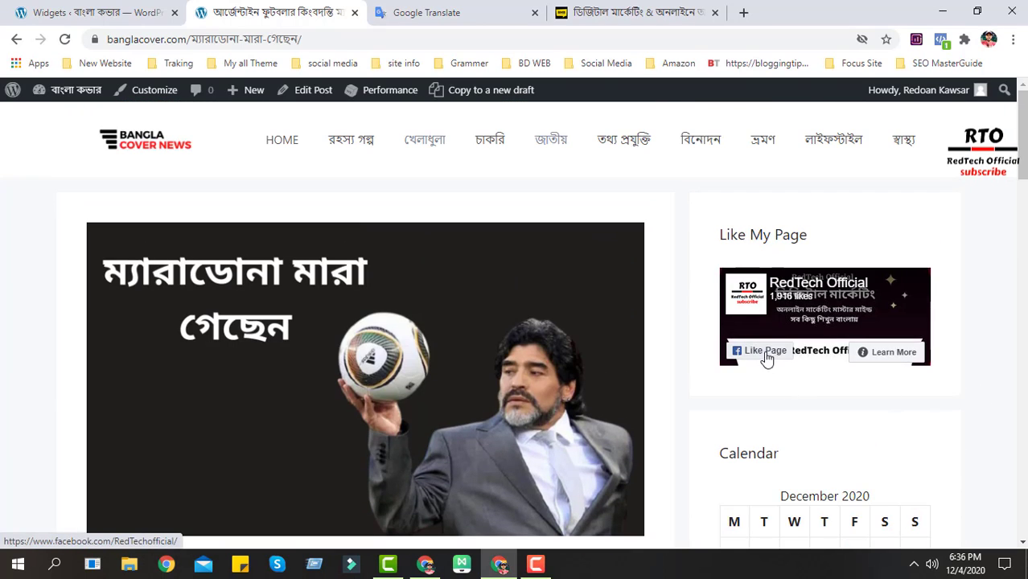
- Test the Like Page button in the post's sidebar widget and close the popup window it opens
click(770, 356)
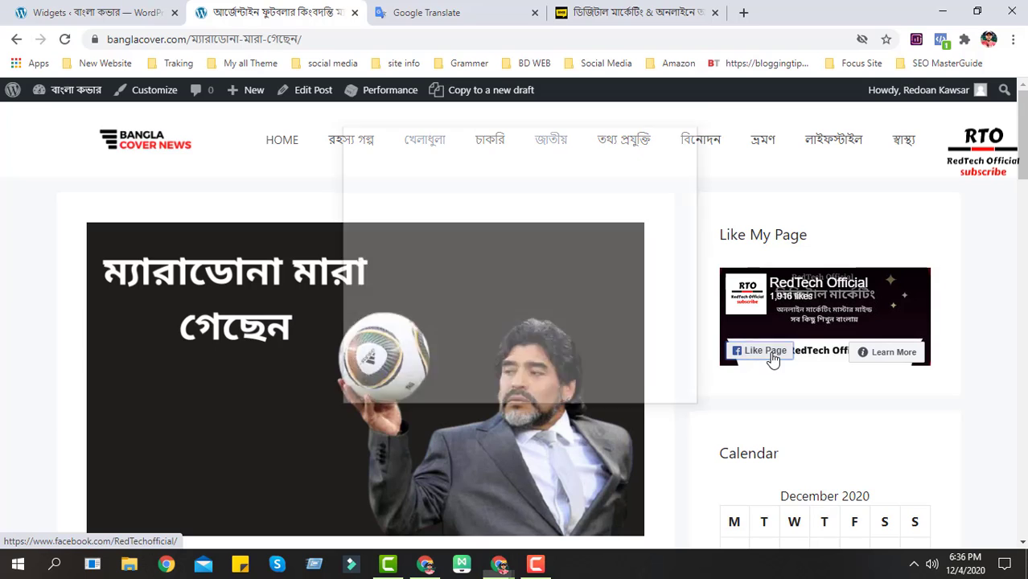
click(680, 132)
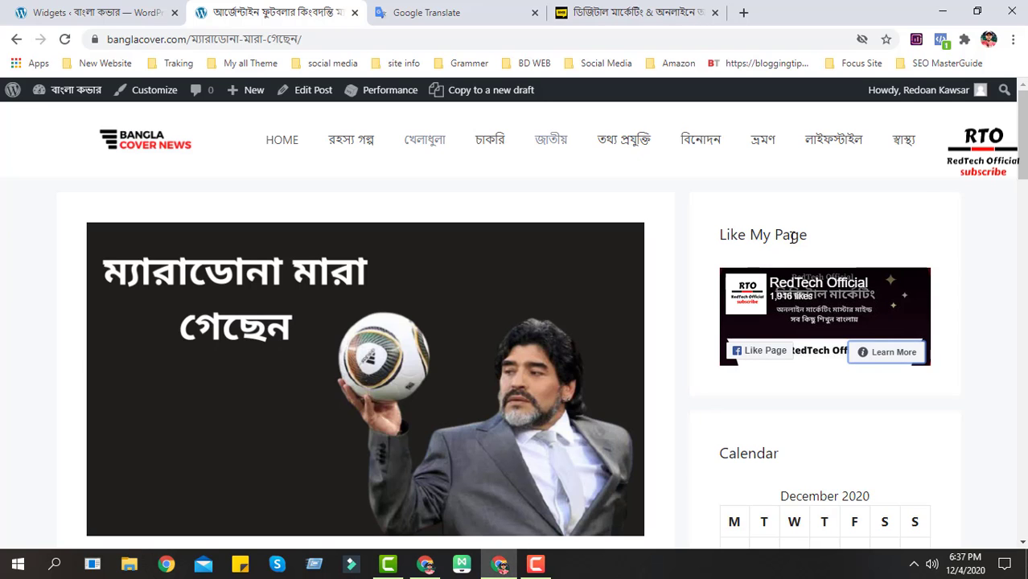
scroll(988, 269, down, 2)
scroll(1011, 318, up, 2)
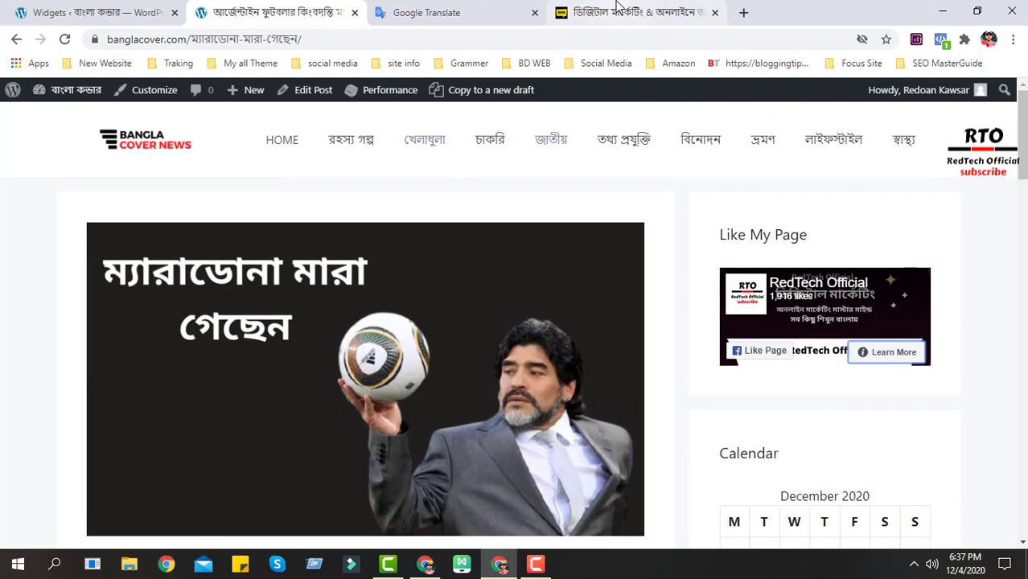